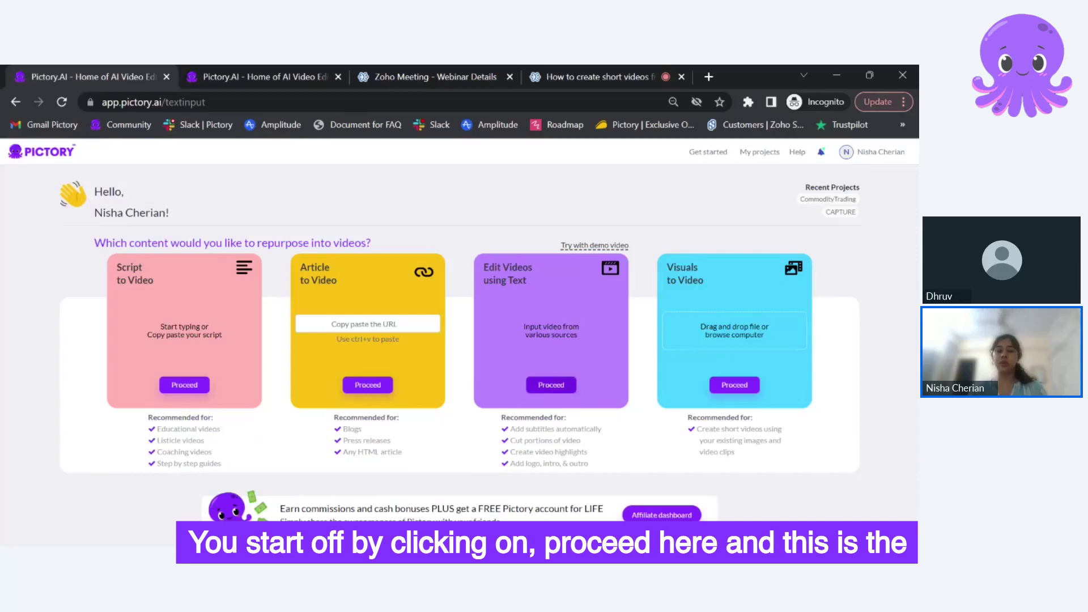
Step: Start an Edit Videos using Text project, check the video language list, and choose a local video file for upload
left_click(549, 385)
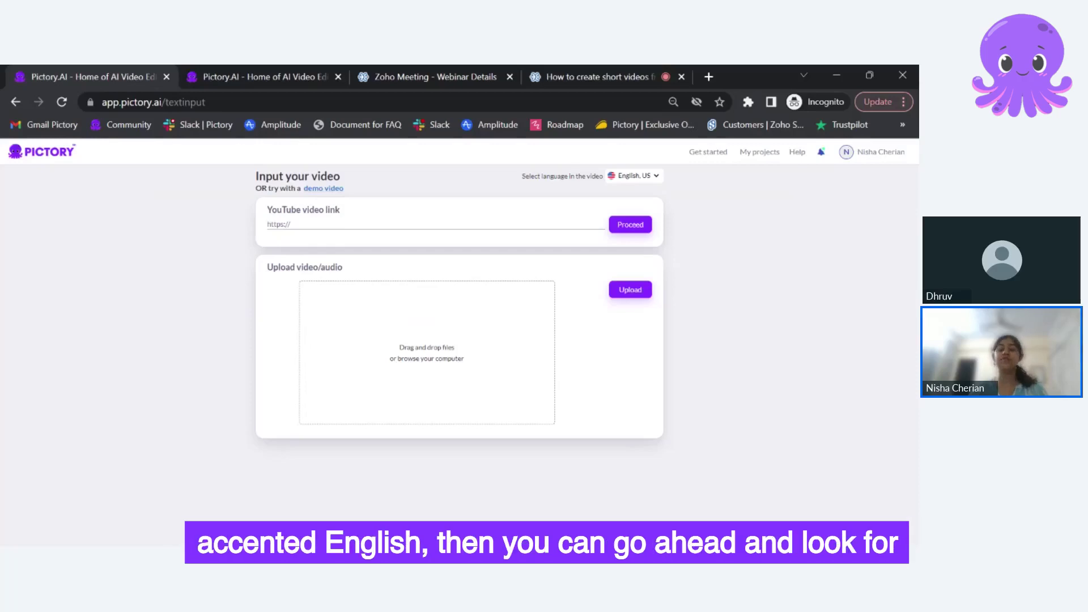
left_click(628, 176)
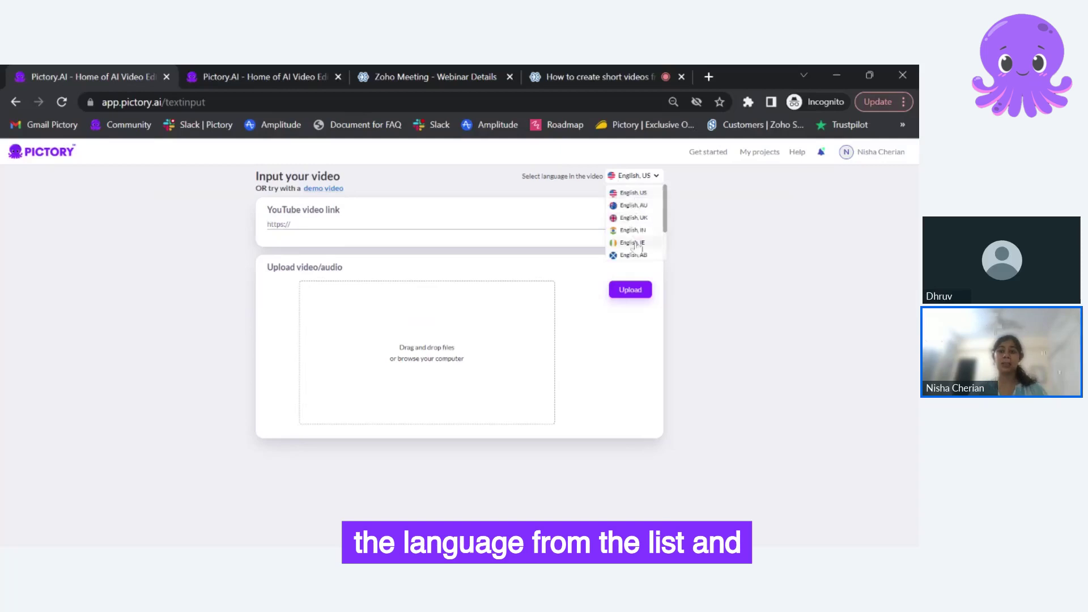
scroll(637, 209, "down", 3)
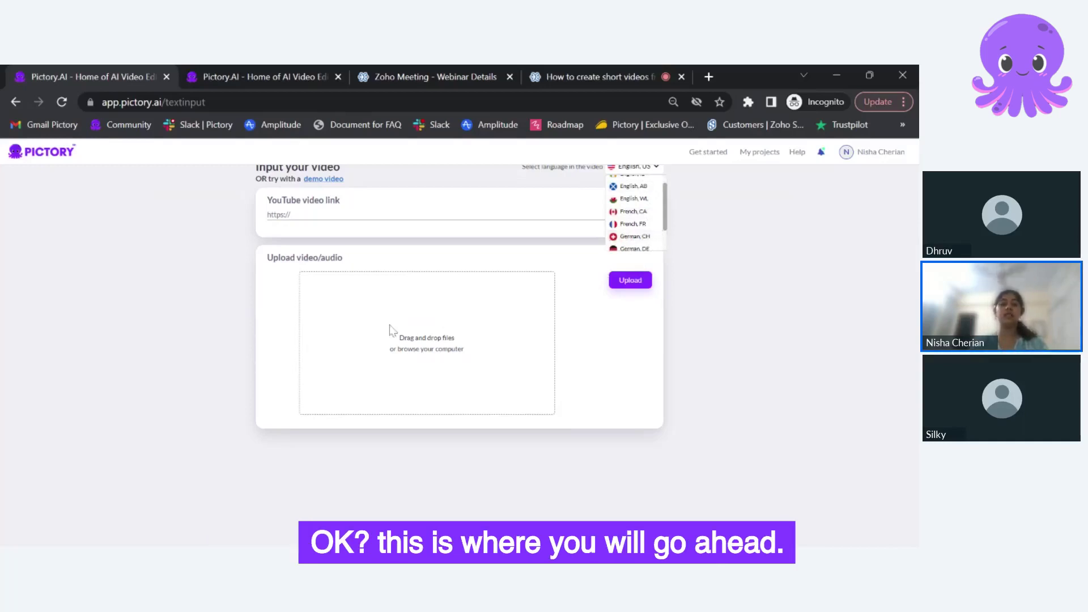
left_click(435, 344)
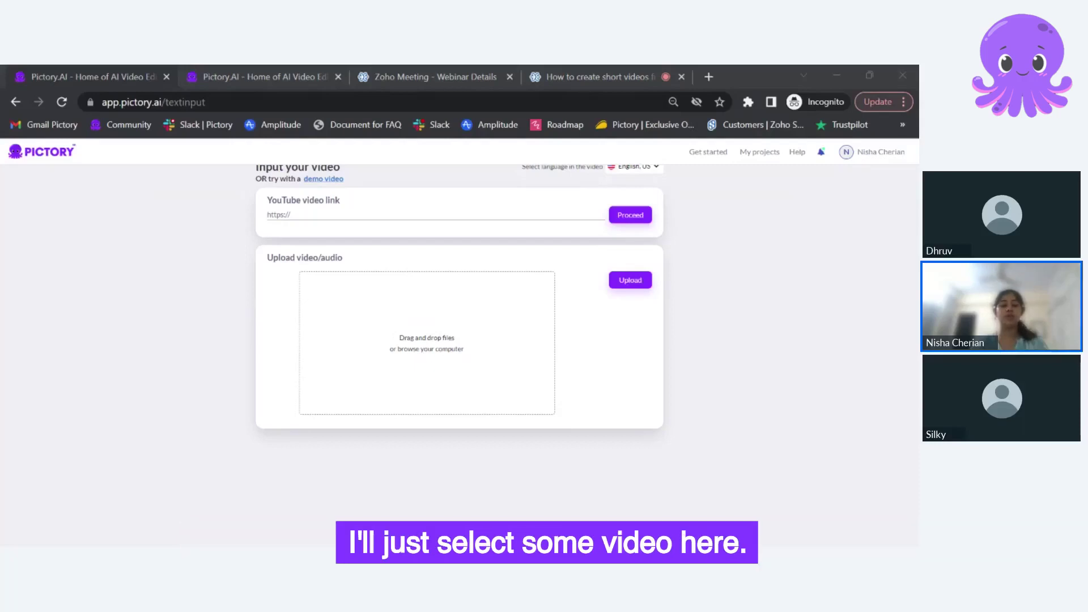
double_click(635, 290)
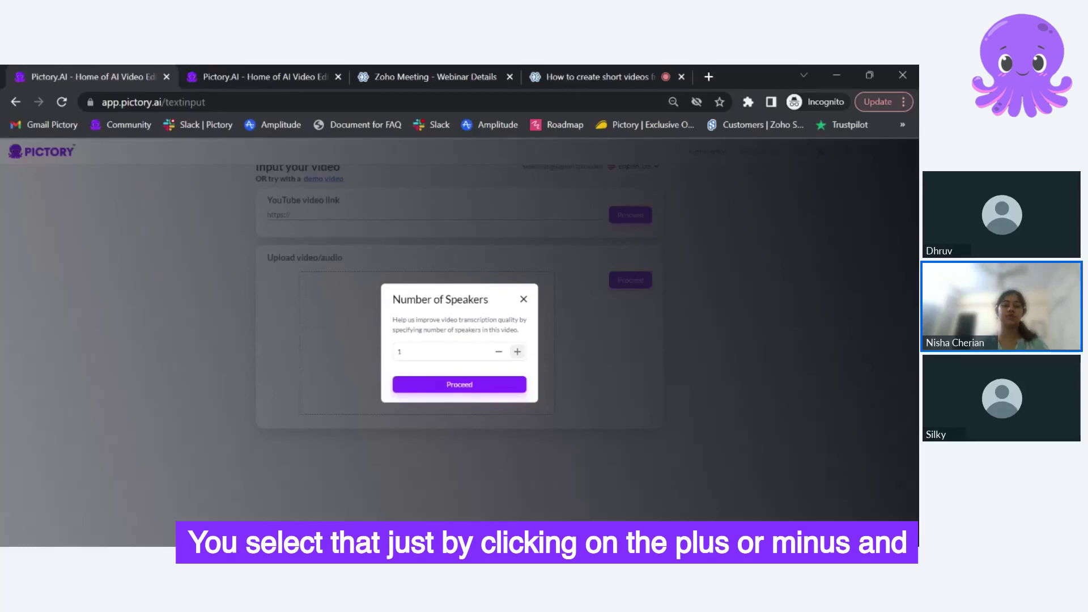
Step: Set the number of speakers in the uploaded video to 2
left_click(517, 352)
left_click(518, 352)
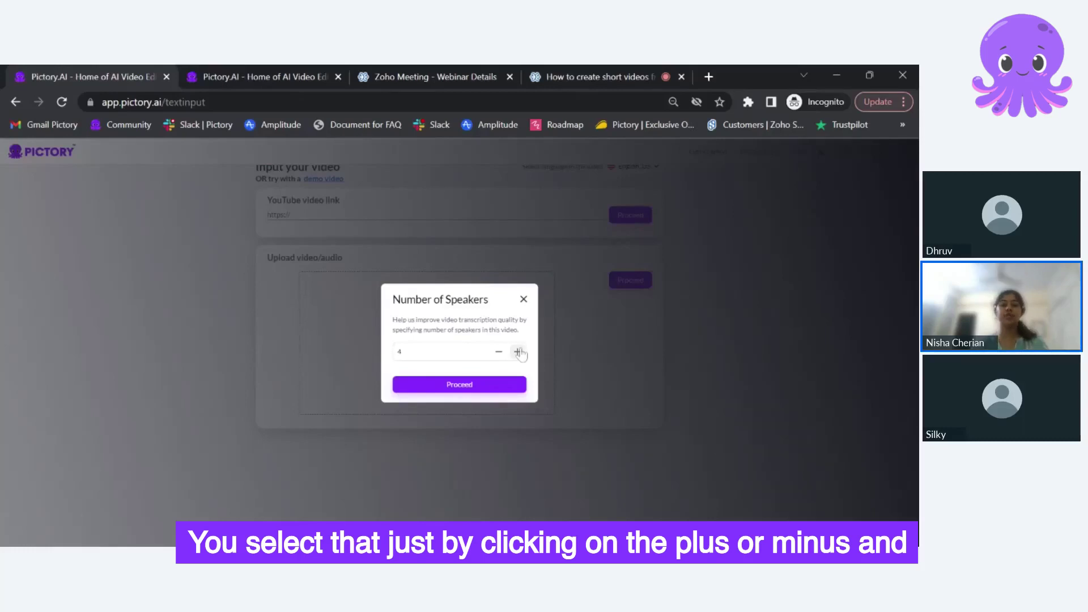
left_click(498, 354)
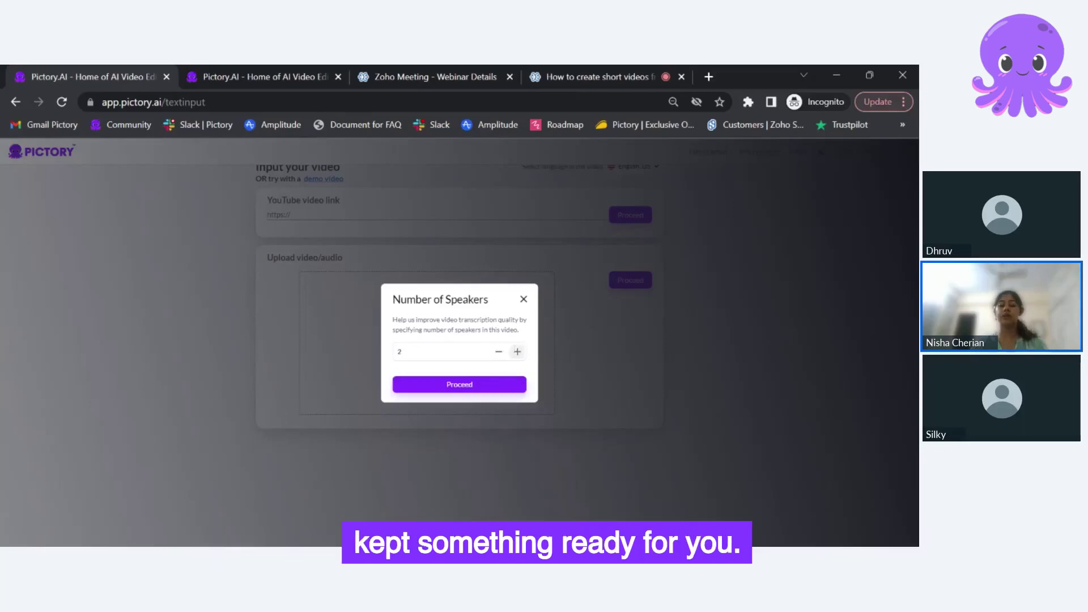
Step: Switch to the transcribed Everything_You_Ever_Wanted_To_know_About_Pictory_But_Didnt project and look up the account's My subscription entry
left_click(219, 68)
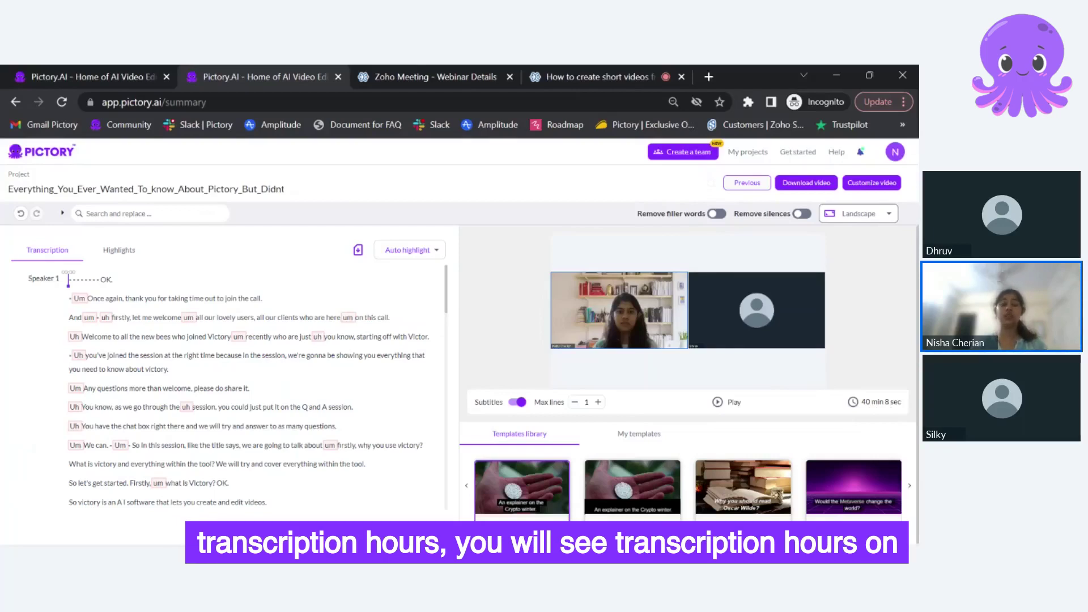
left_click(892, 154)
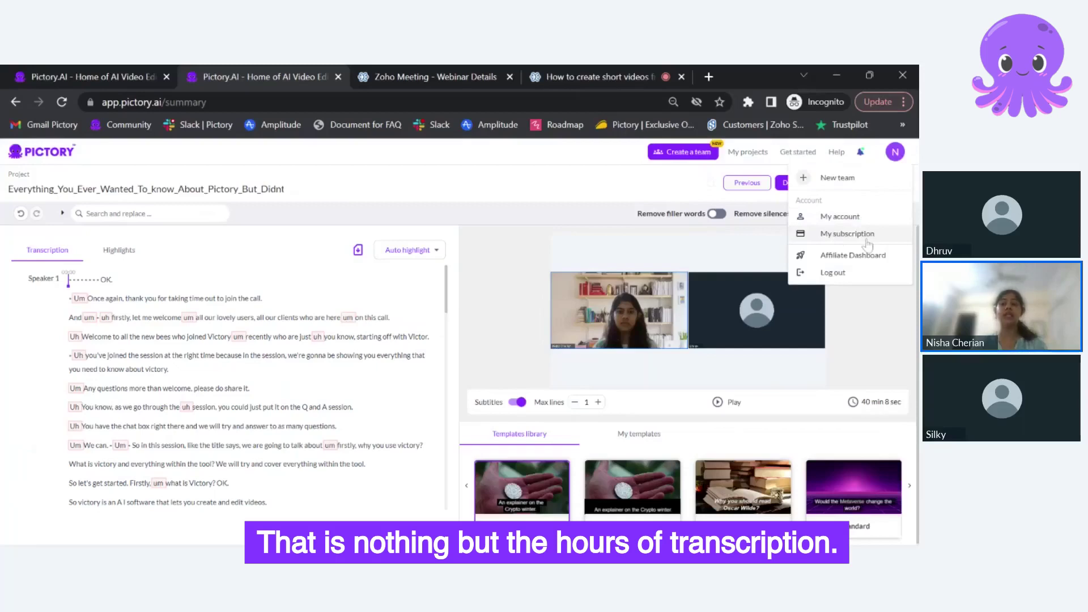
left_click(514, 232)
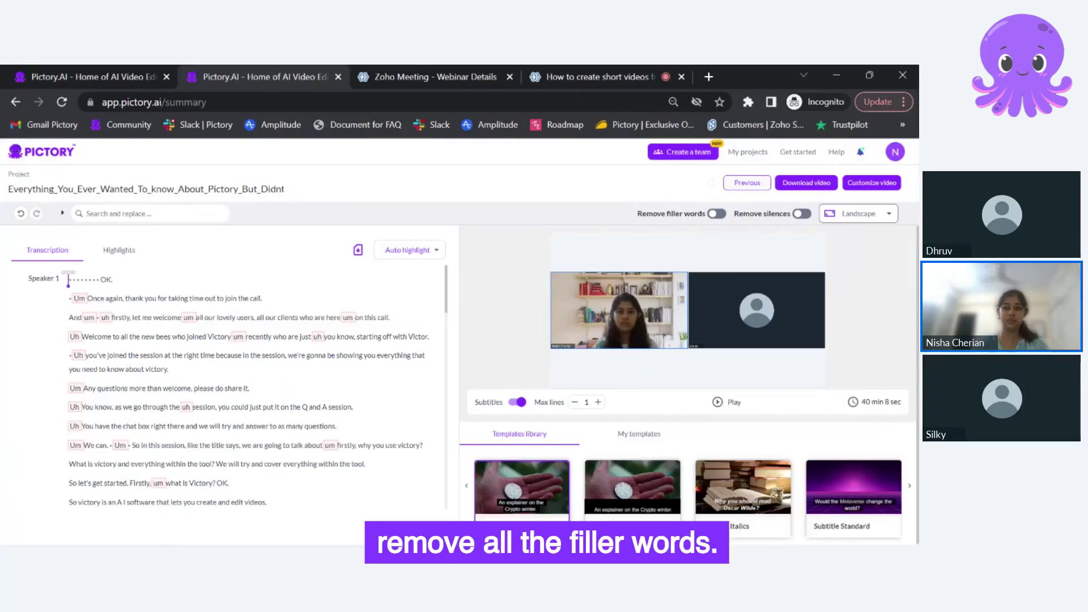
Step: Remove the filler words from the transcript, restore the "um" after "welcome", and reapply filler word removal to the whole video
left_click(716, 214)
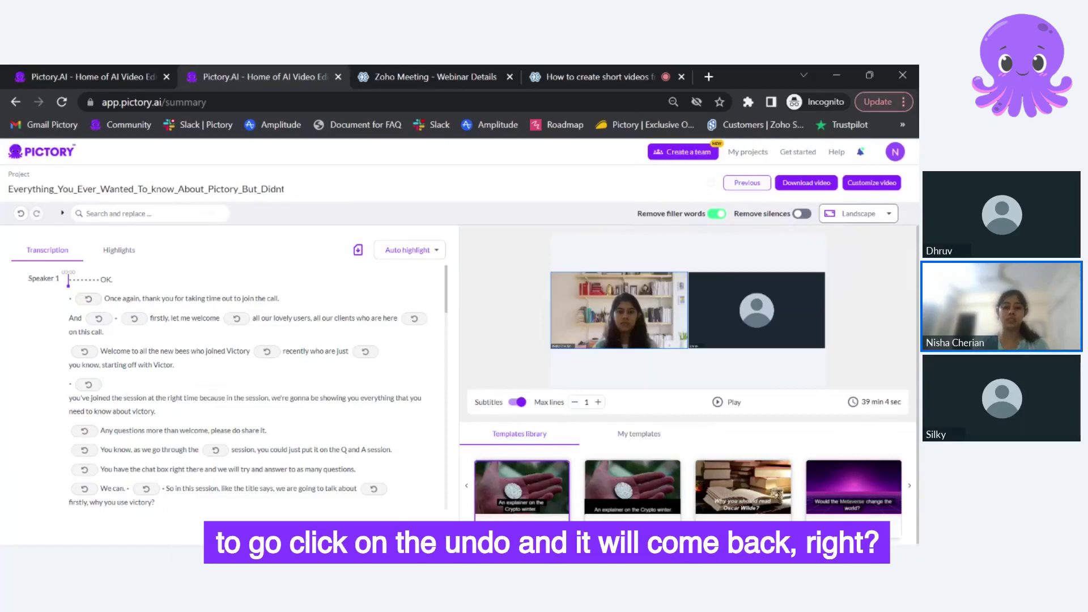
left_click(236, 318)
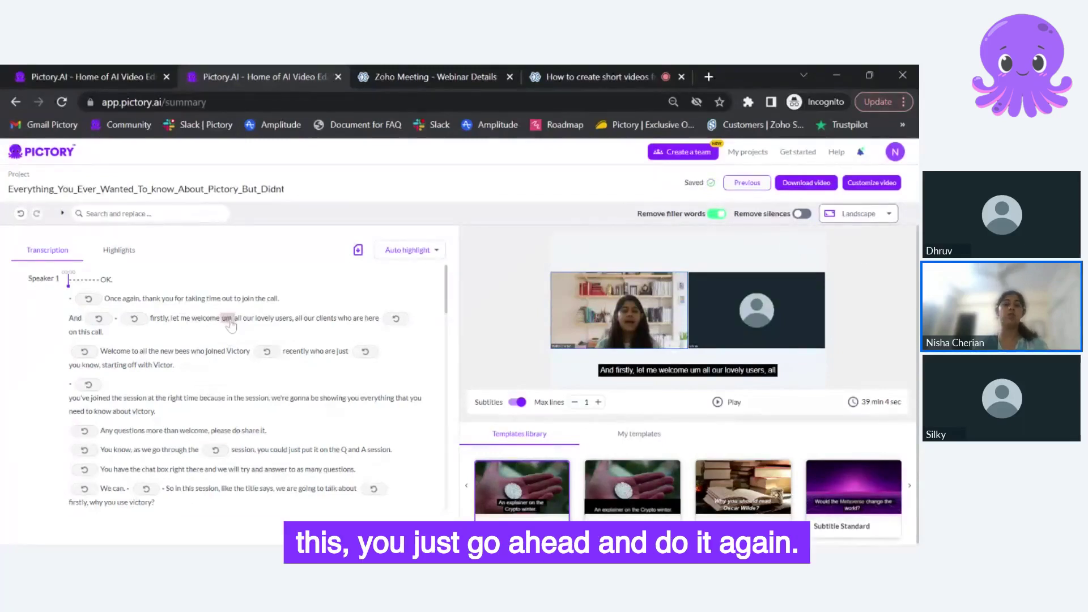
left_click(718, 215)
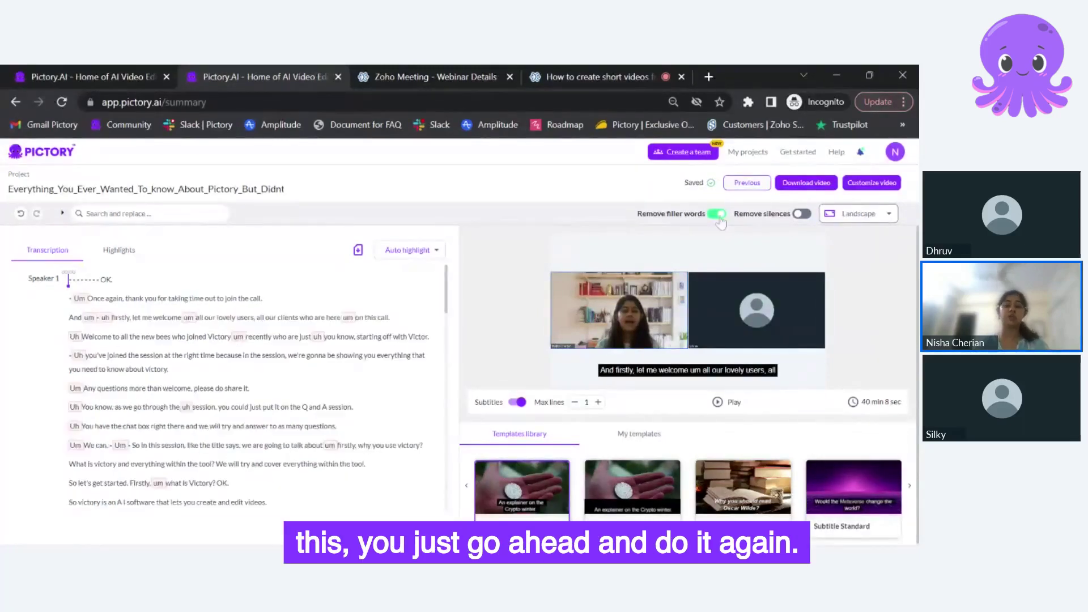
left_click(719, 215)
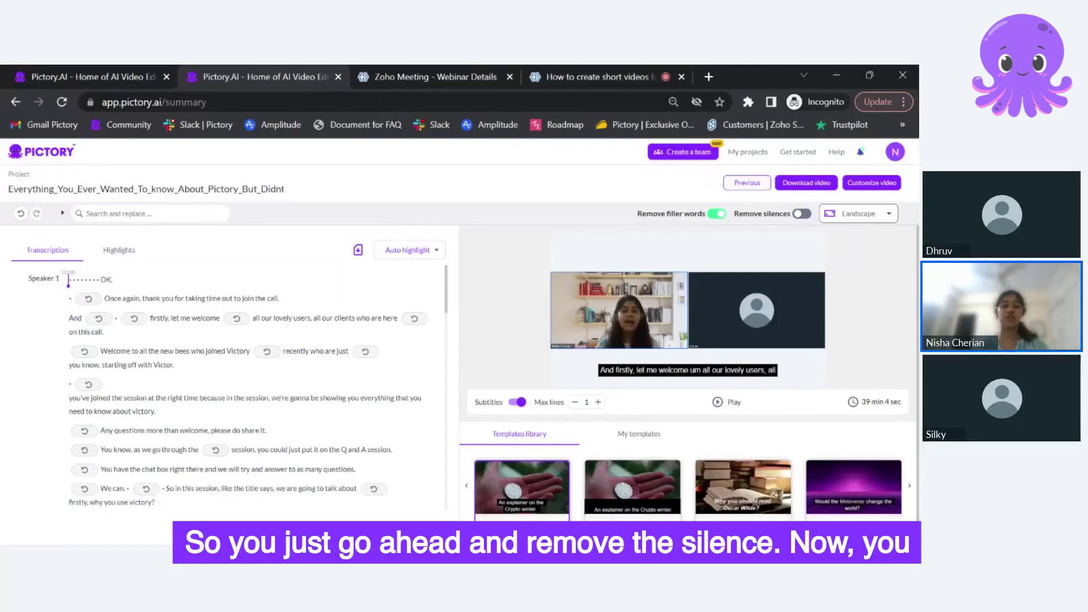
Step: Remove all silences of more than 1 second from the video
left_click(801, 214)
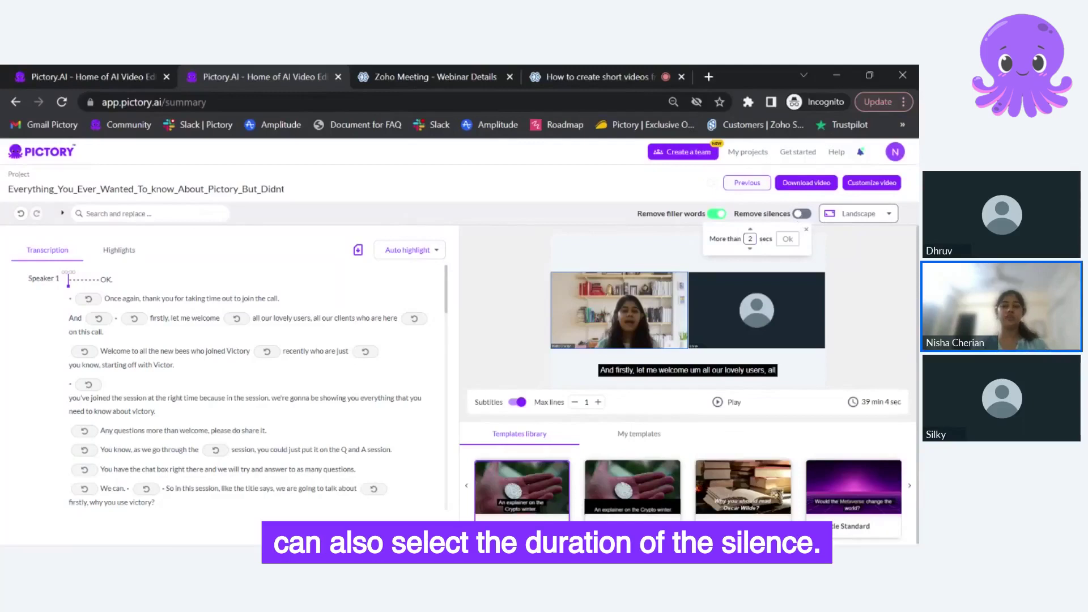
left_click(751, 250)
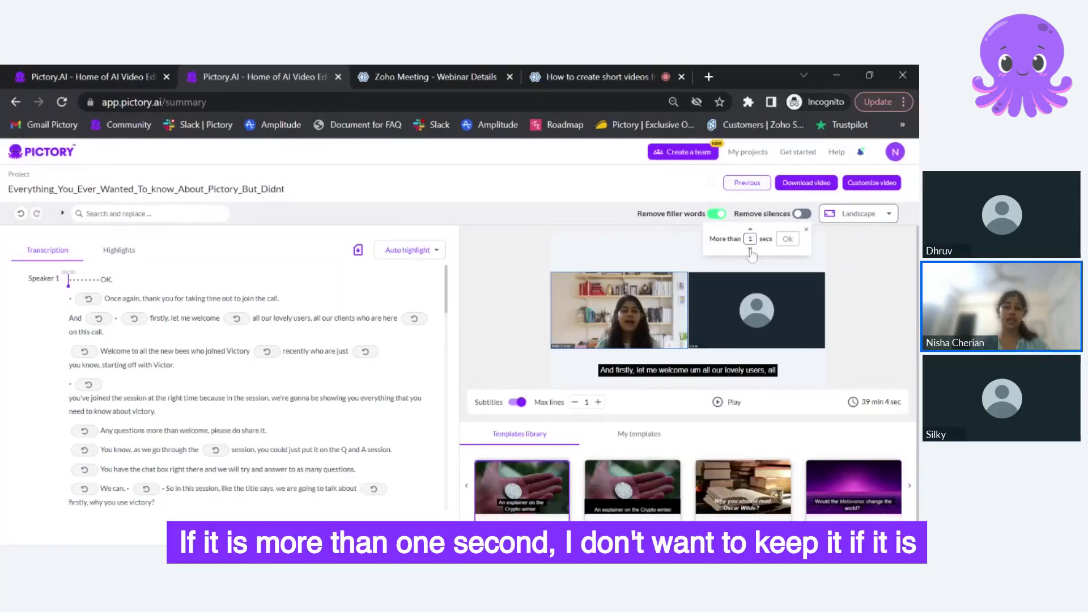
left_click(751, 249)
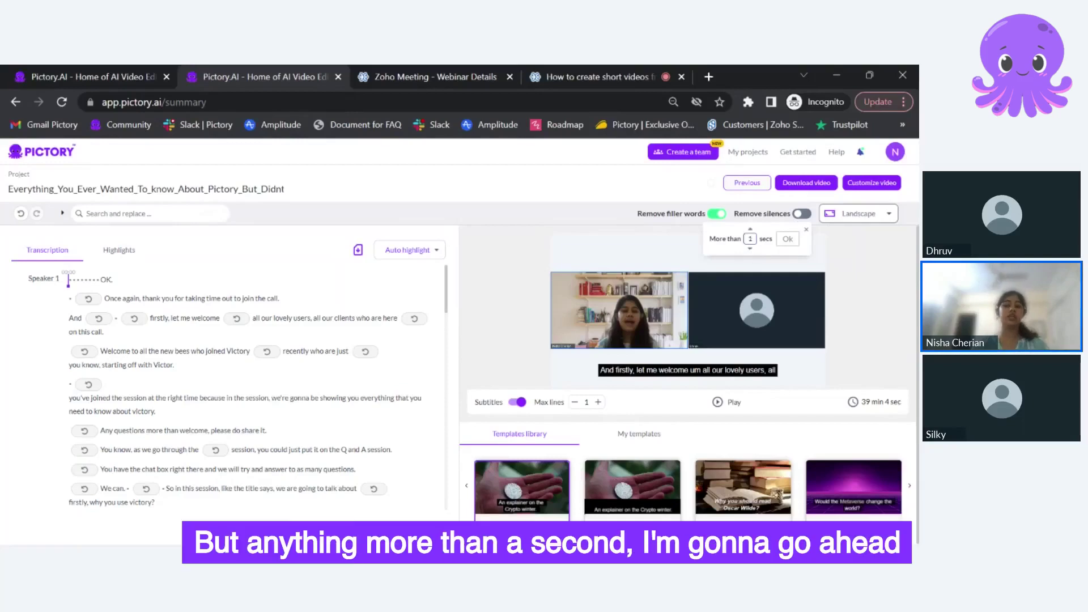
left_click(792, 242)
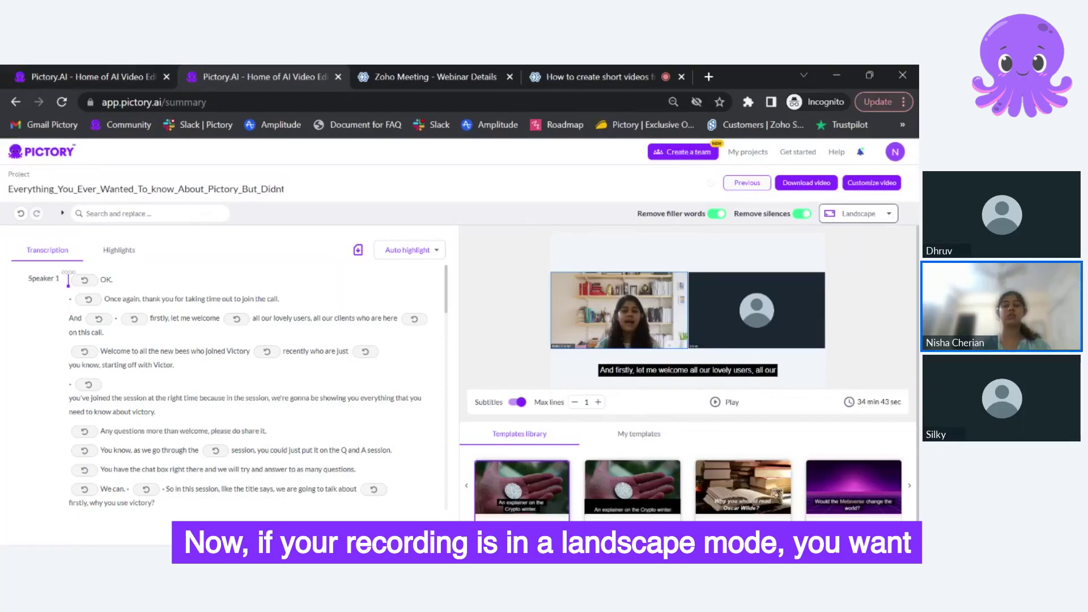
Step: Check the available aspect ratios and set the subtitles to a maximum of 2 lines, keeping subtitles on
left_click(888, 215)
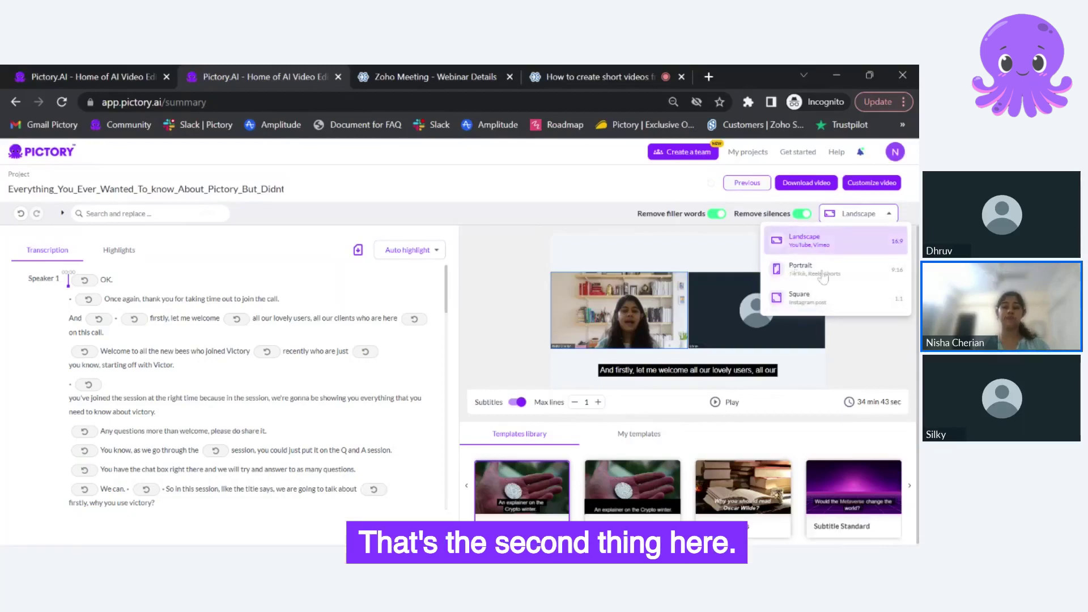
left_click(428, 215)
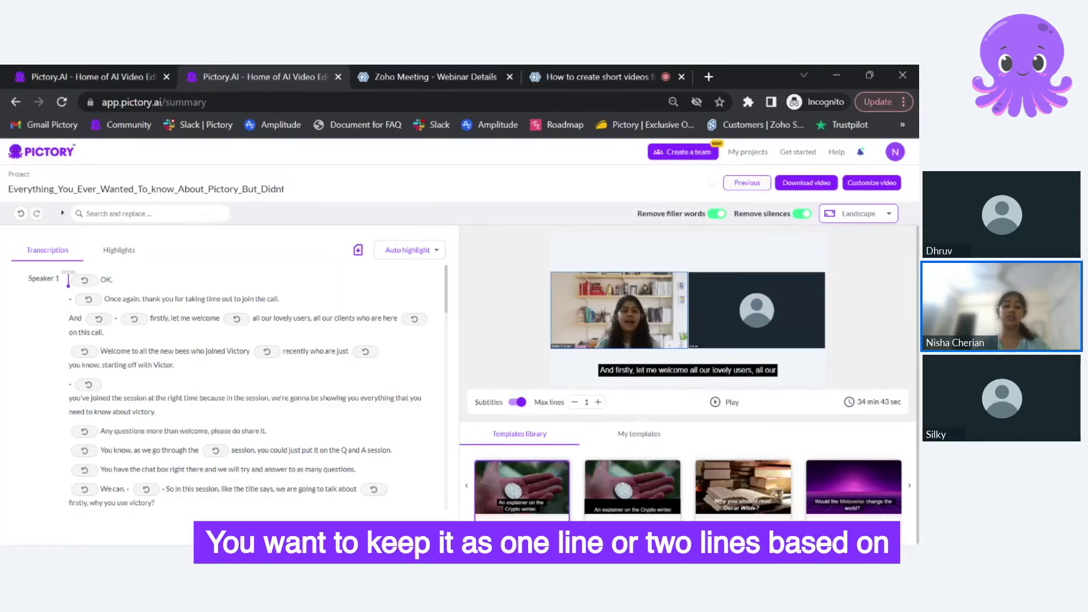
left_click(597, 403)
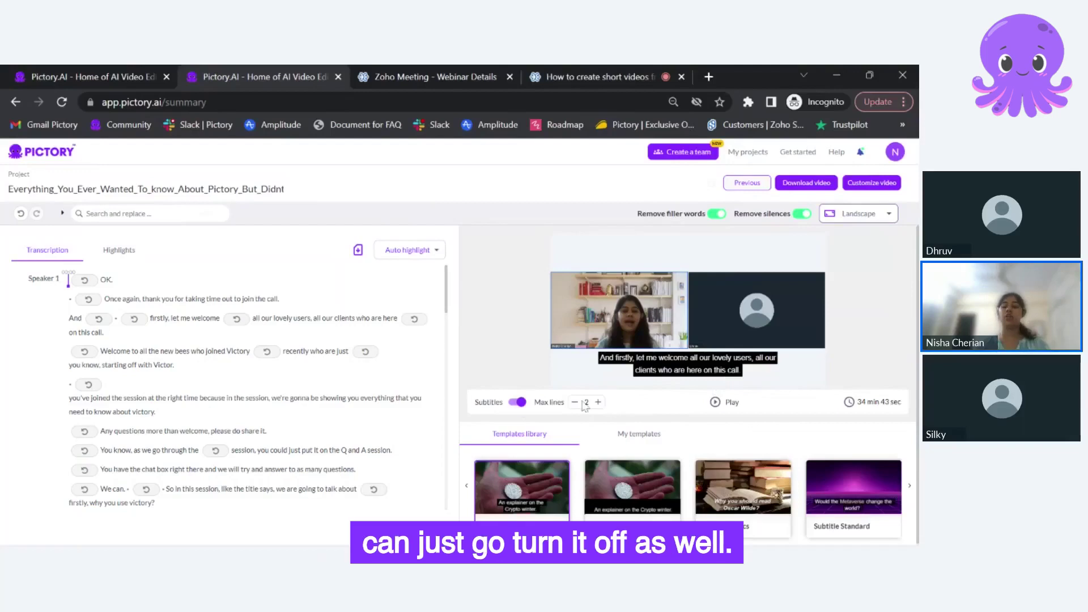
left_click(520, 402)
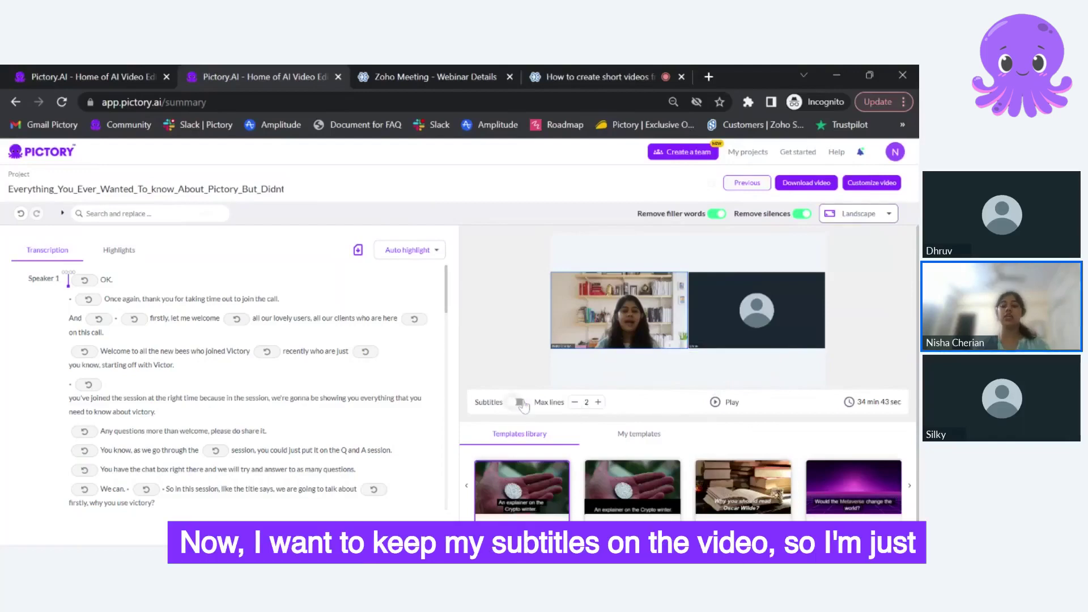
left_click(519, 402)
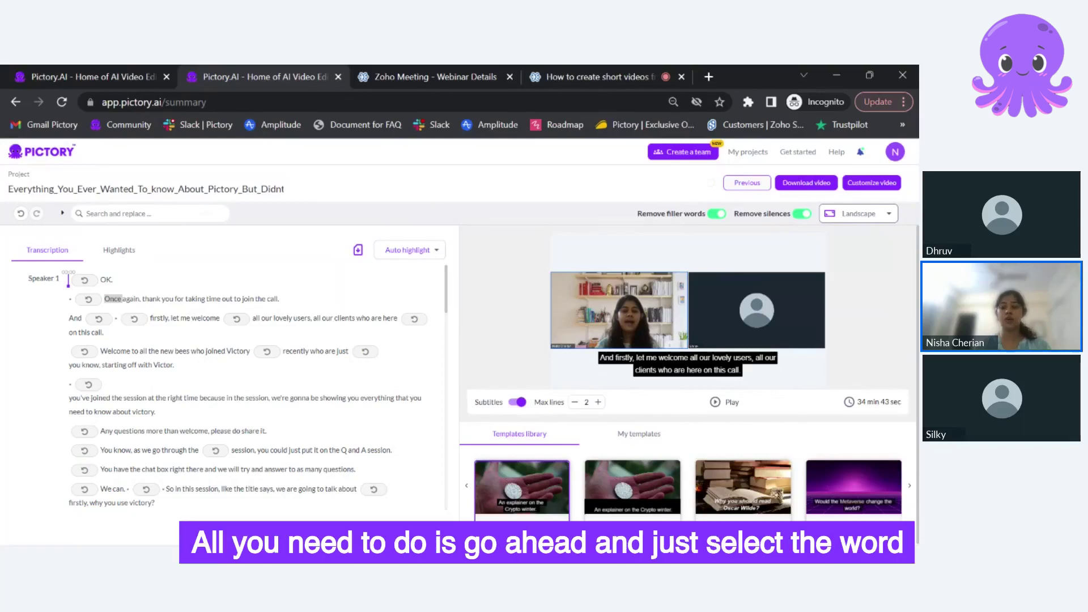
Step: Open the words "Once again," in the transcript for text editing, and select the whole sentence
left_click(114, 300)
left_click_drag(114, 300, 137, 306)
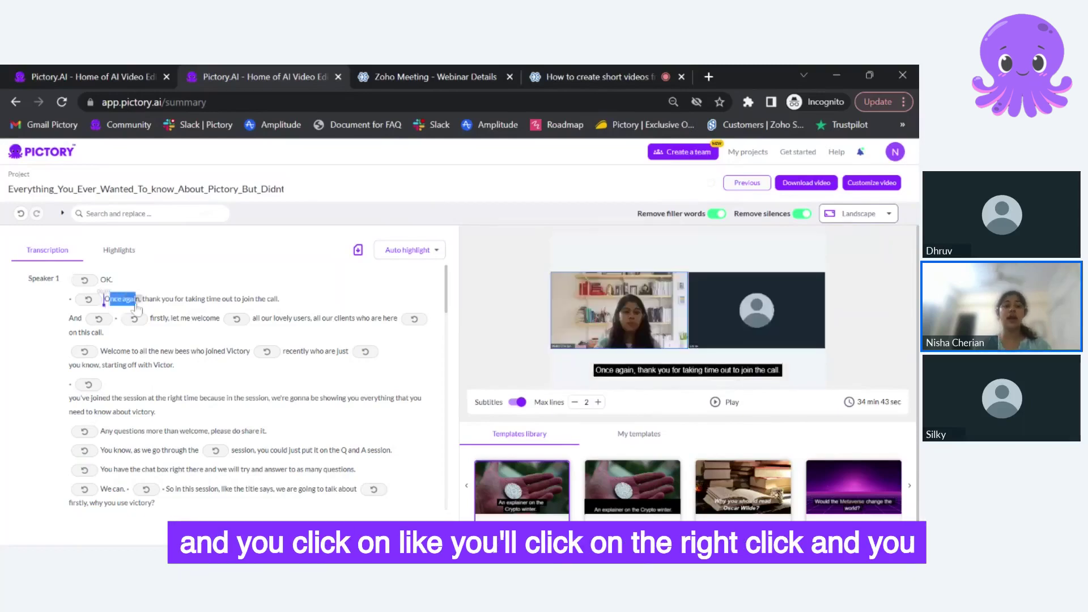
right_click(133, 305)
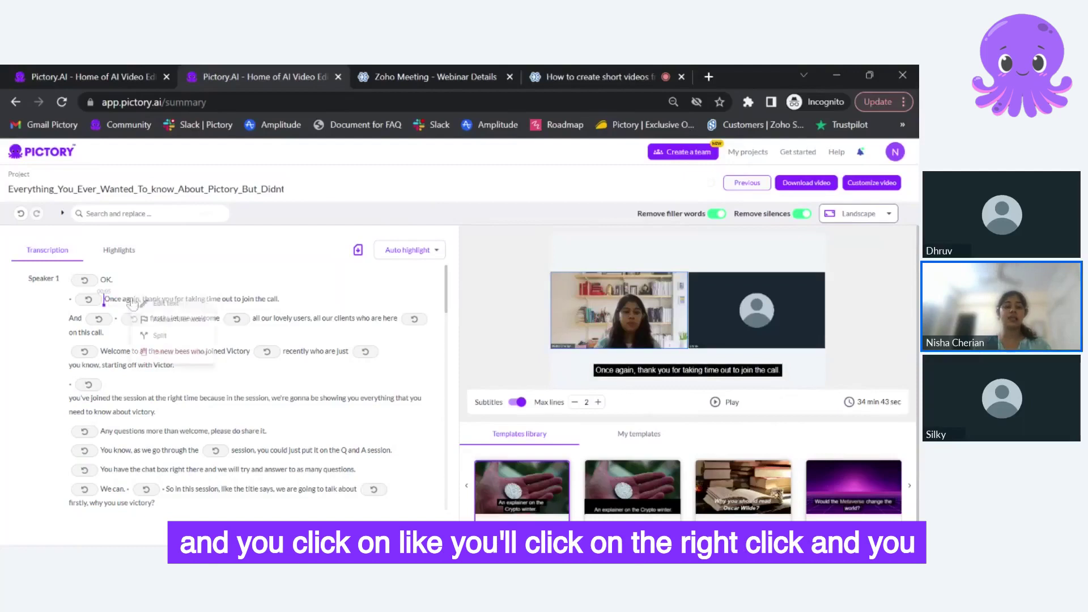
left_click(168, 305)
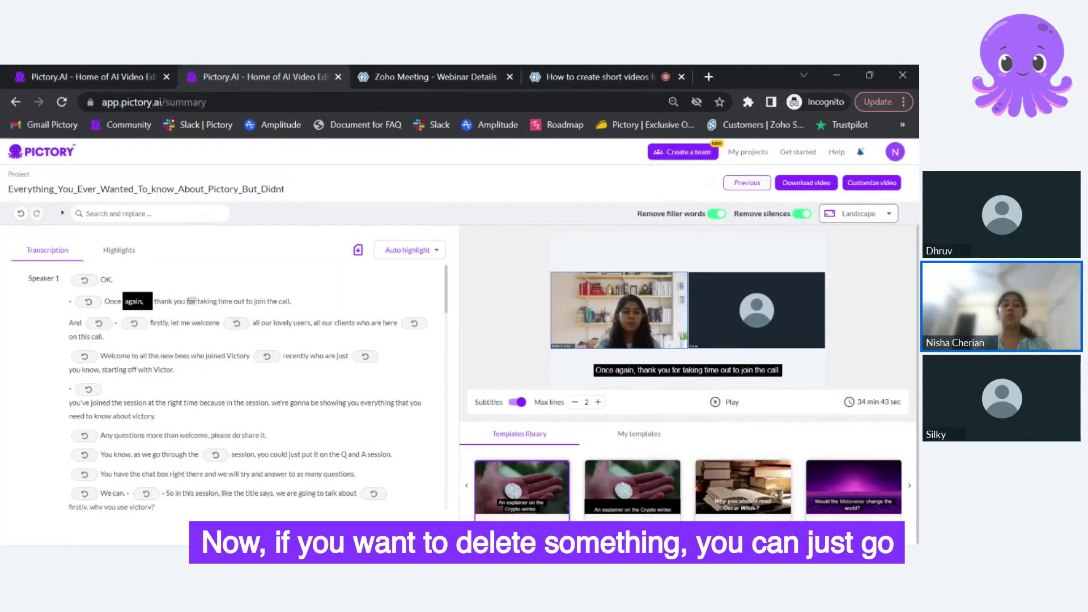
left_click_drag(295, 308, 103, 304)
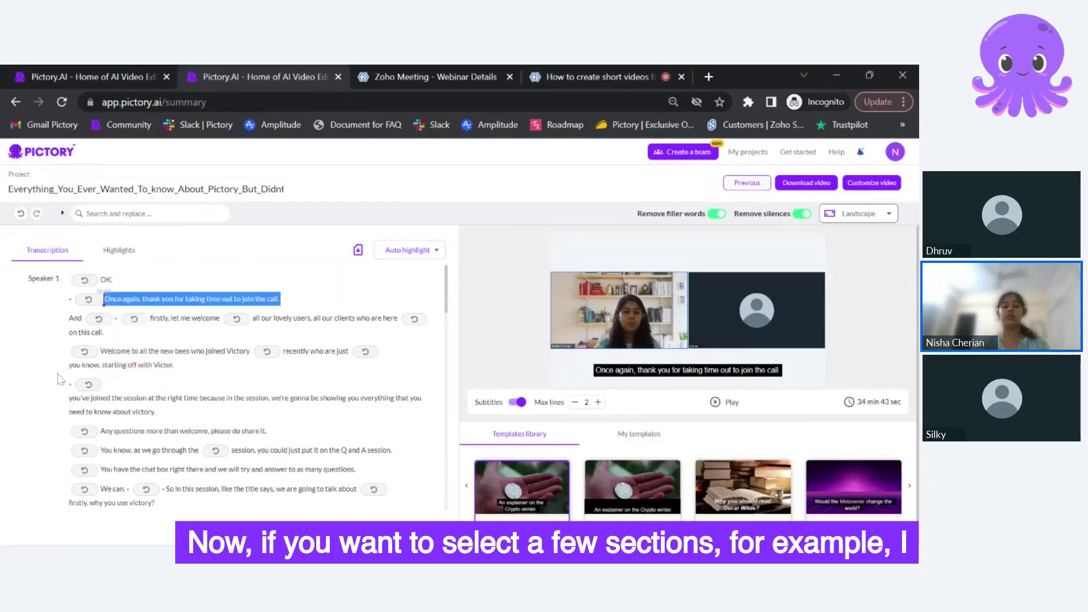
Step: Merge the transcript sentences from "Welcome to all the new bees" to "need to know about victory" into one section
left_click_drag(101, 351, 278, 426)
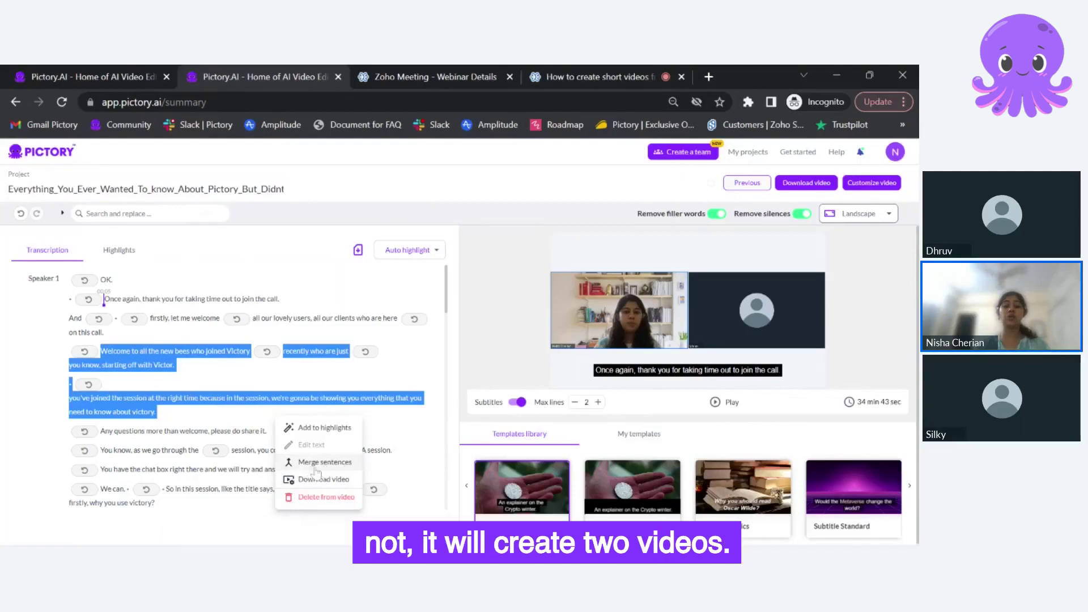
left_click(320, 461)
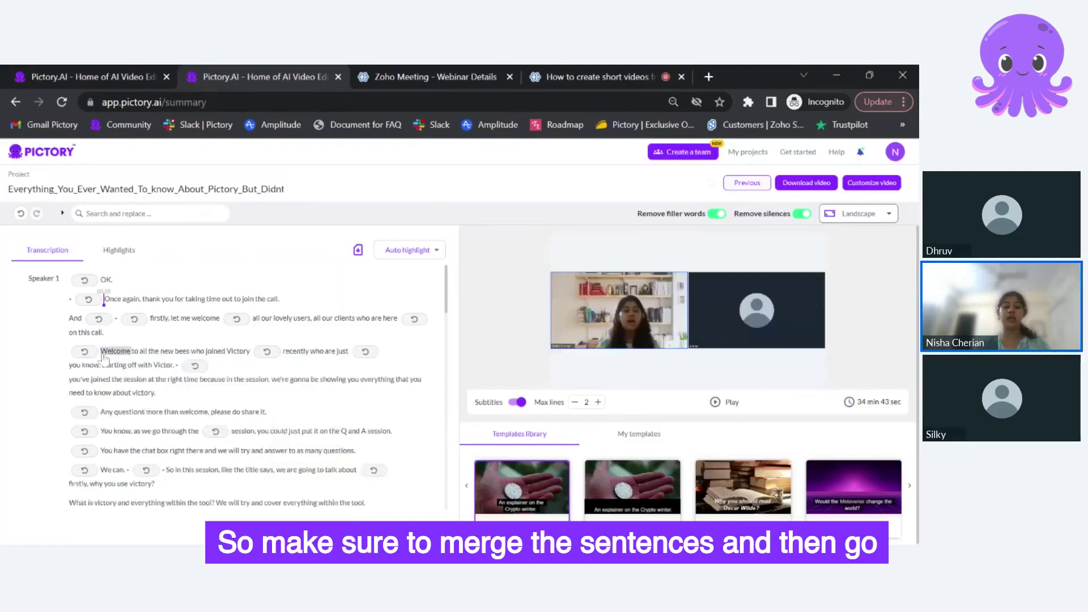
left_click_drag(104, 353, 156, 393)
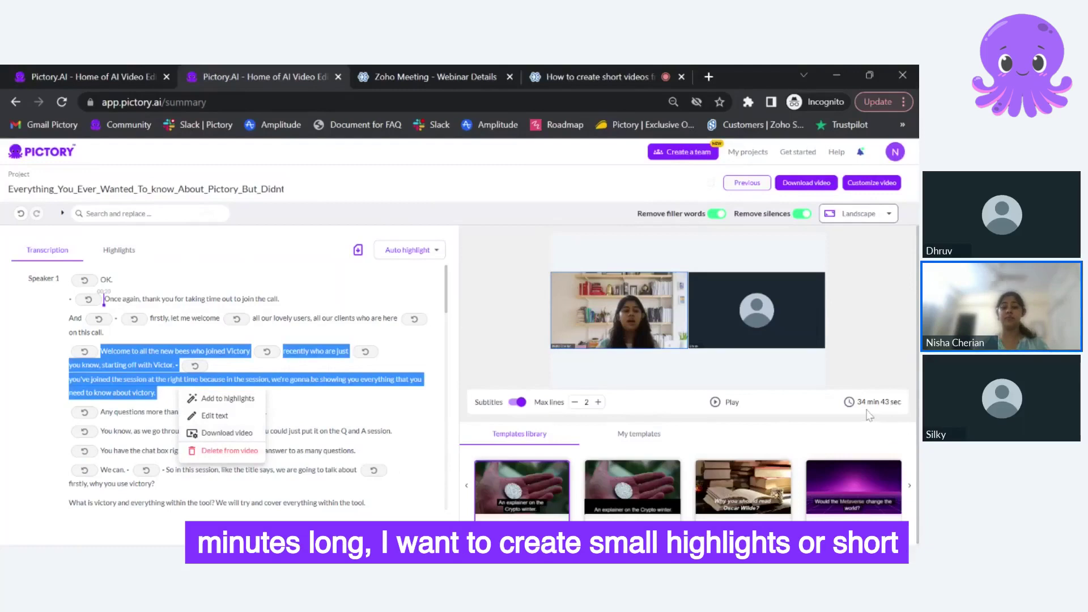
left_click(239, 264)
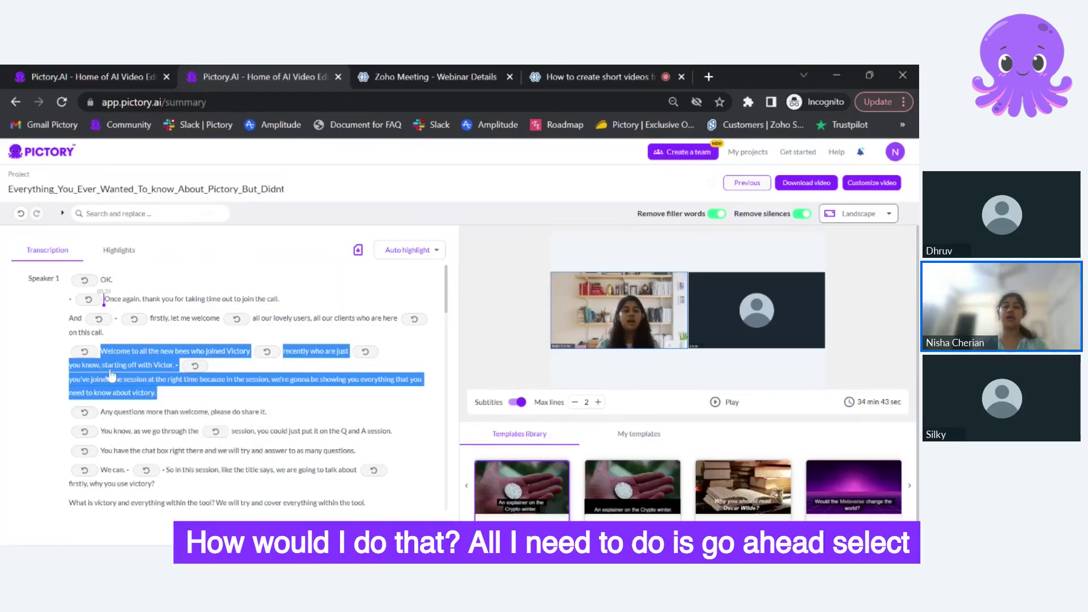
Step: Merge the sentences from "Any questions more than welcome" to "why you use victory?" and add the merged section to the highlights
left_click_drag(113, 412, 155, 485)
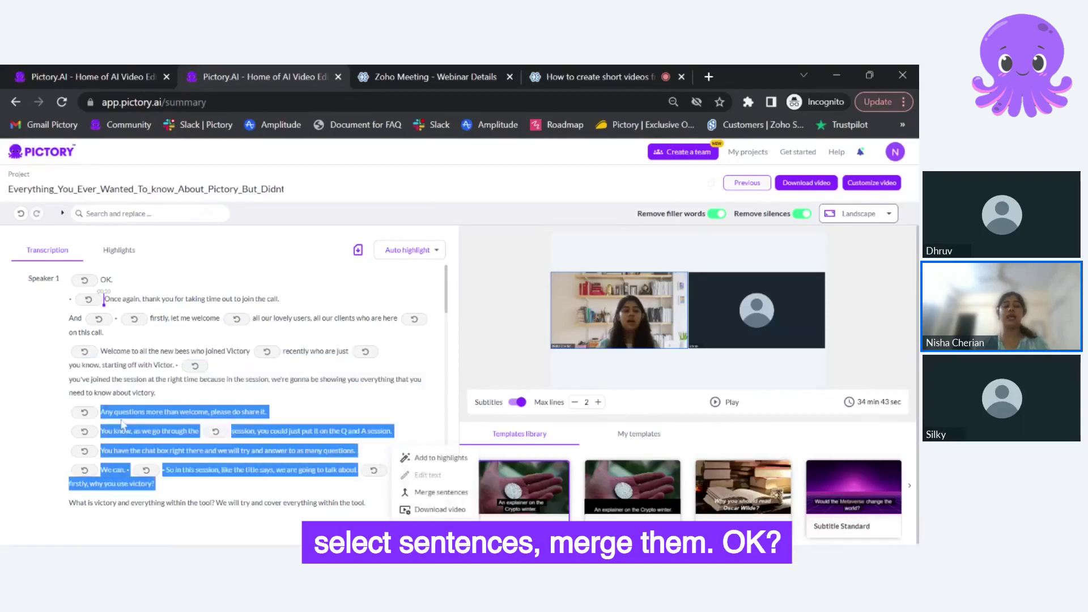
left_click(432, 493)
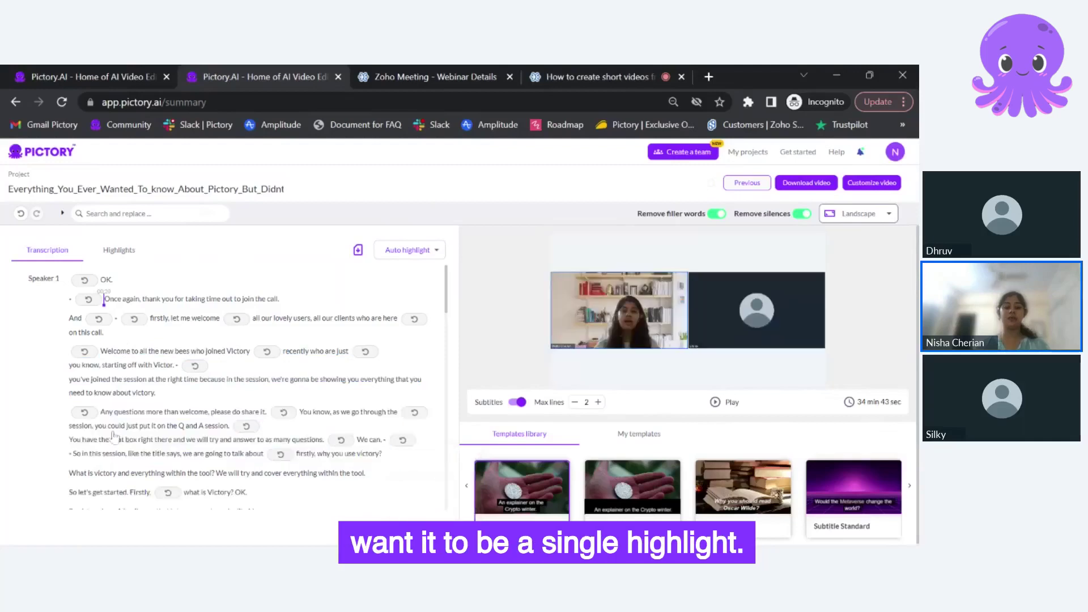
left_click_drag(105, 412, 391, 458)
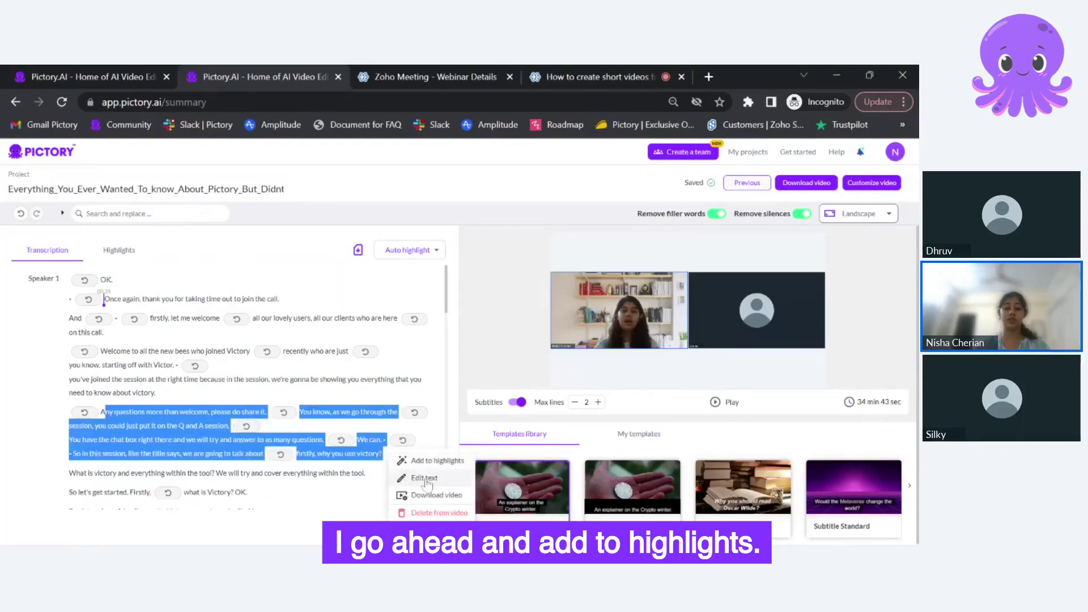
left_click(438, 462)
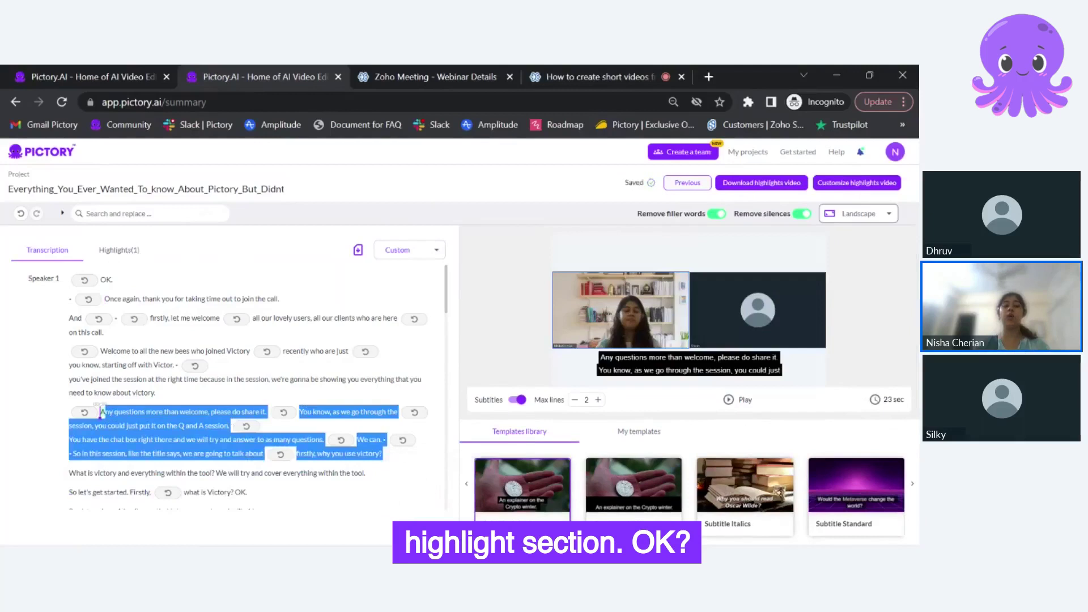
Step: Auto-highlight 10% of the video in the transcript
left_click_drag(100, 352, 157, 392)
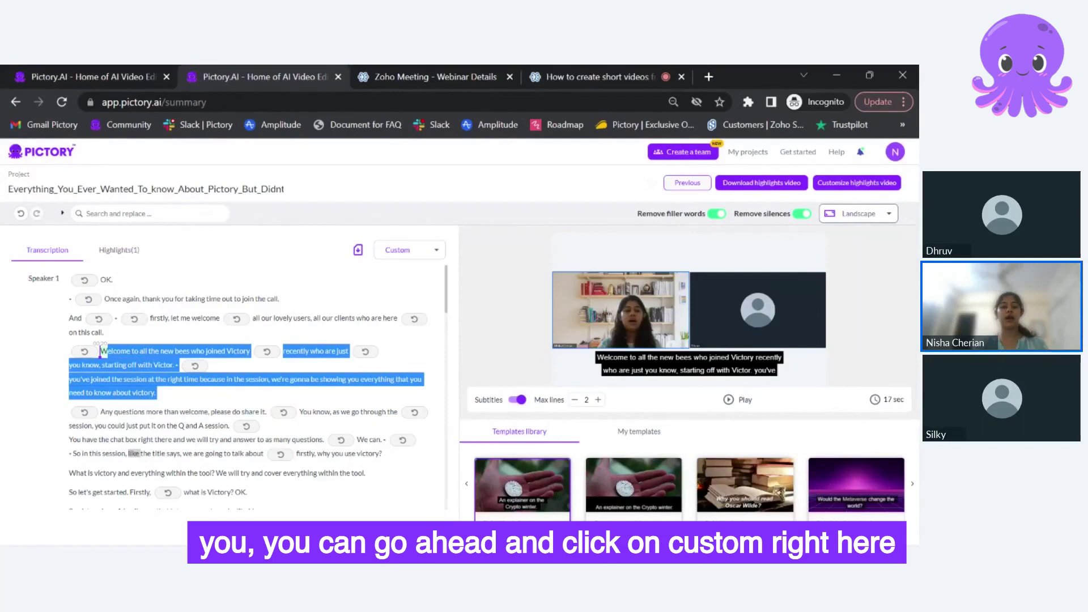
left_click(418, 259)
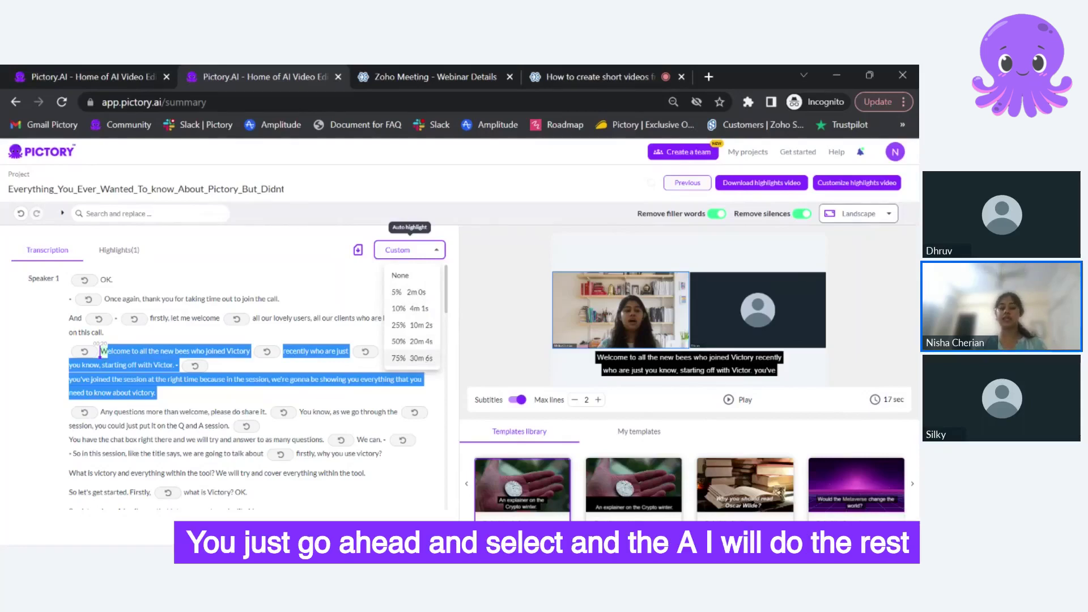
left_click(417, 314)
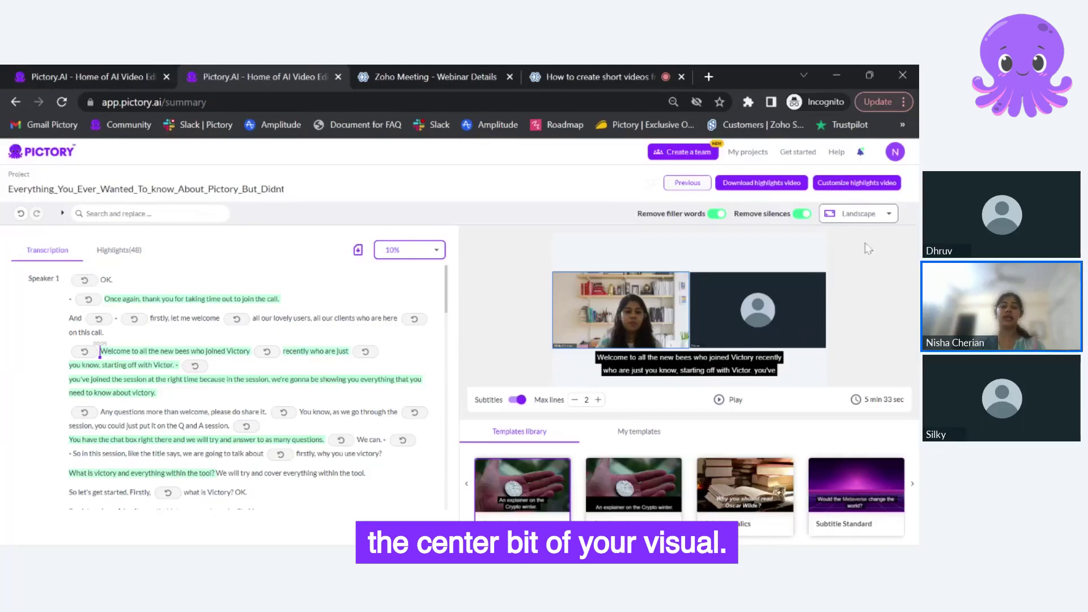
Step: Try the portrait aspect ratio for the video, and return it to landscape
left_click(887, 218)
left_click(842, 275)
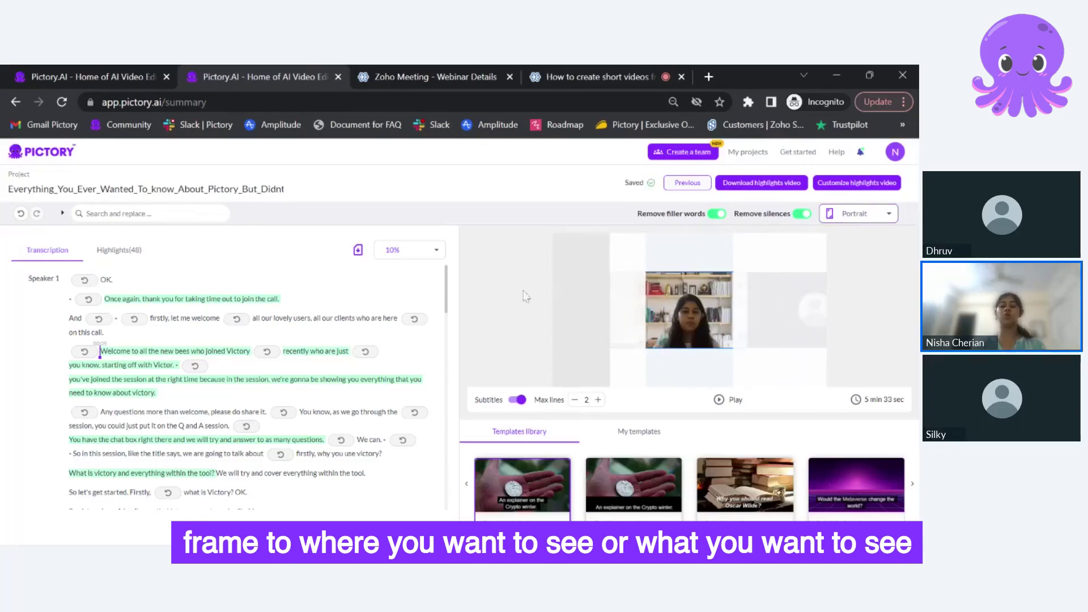
left_click(859, 219)
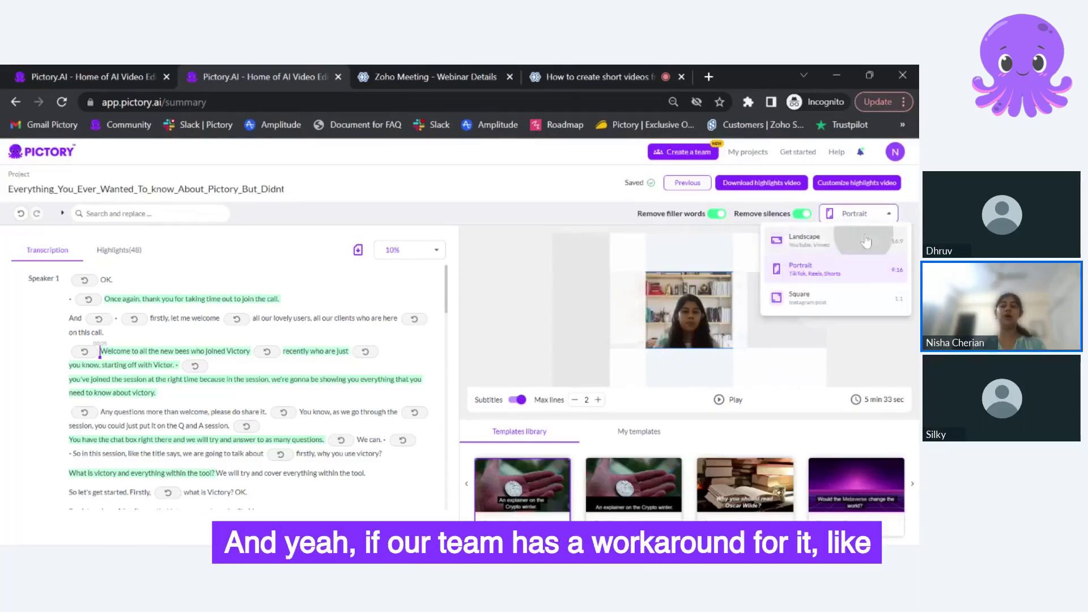
left_click(867, 242)
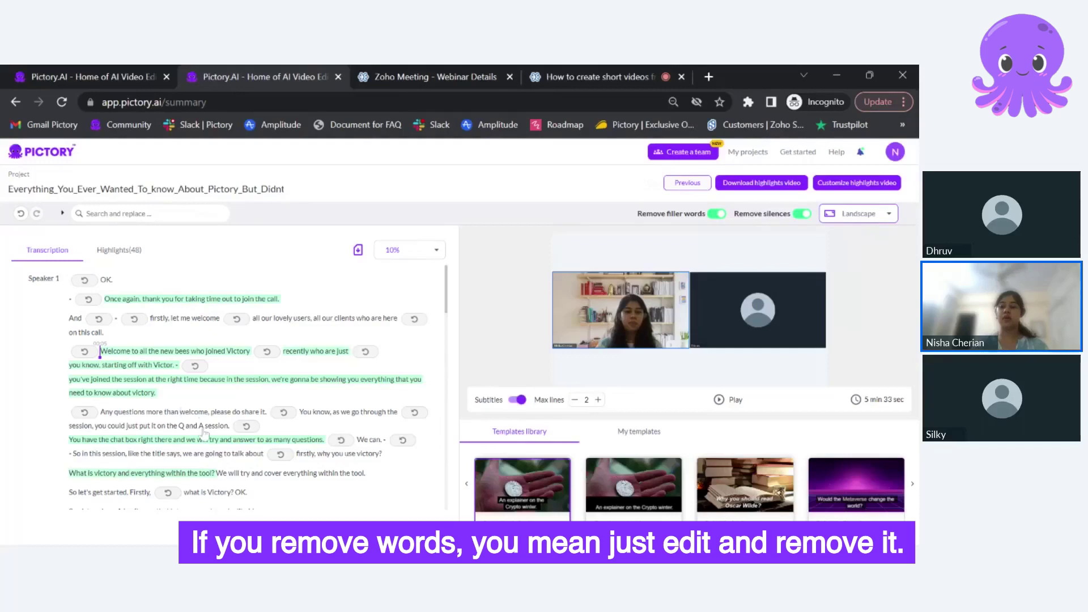
Step: Remove the word "firstly," from the transcript sentence welcoming the users and clients
left_click(161, 320)
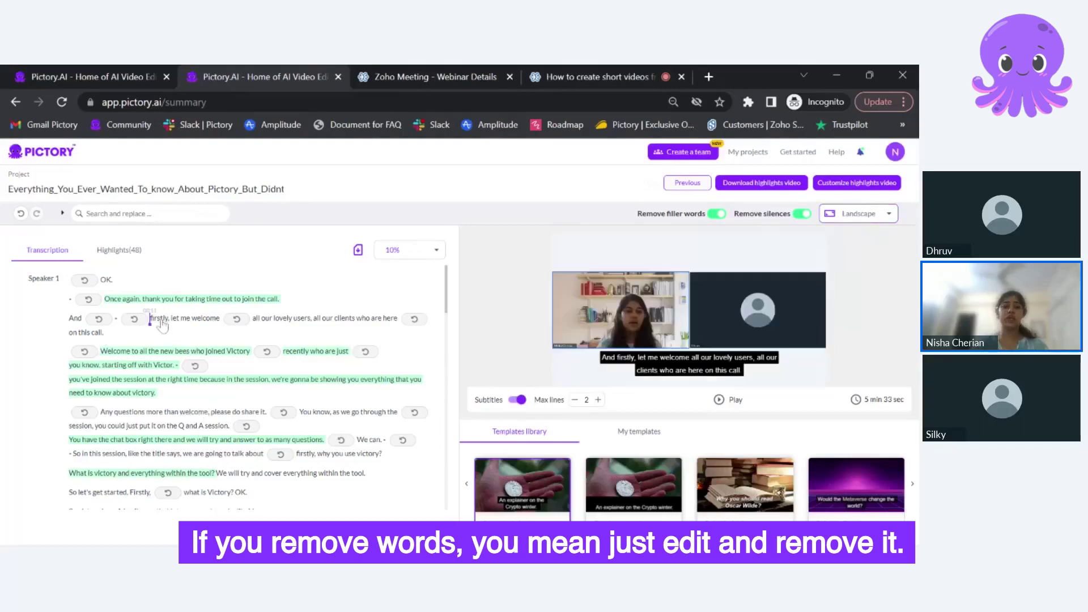
double_click(162, 319)
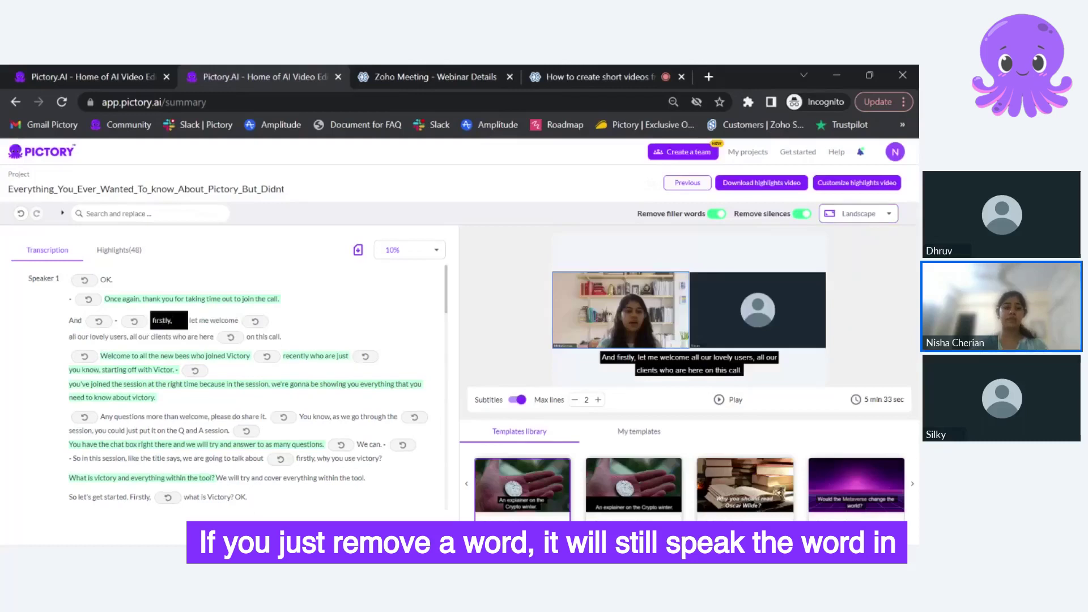
key("BackSpace")
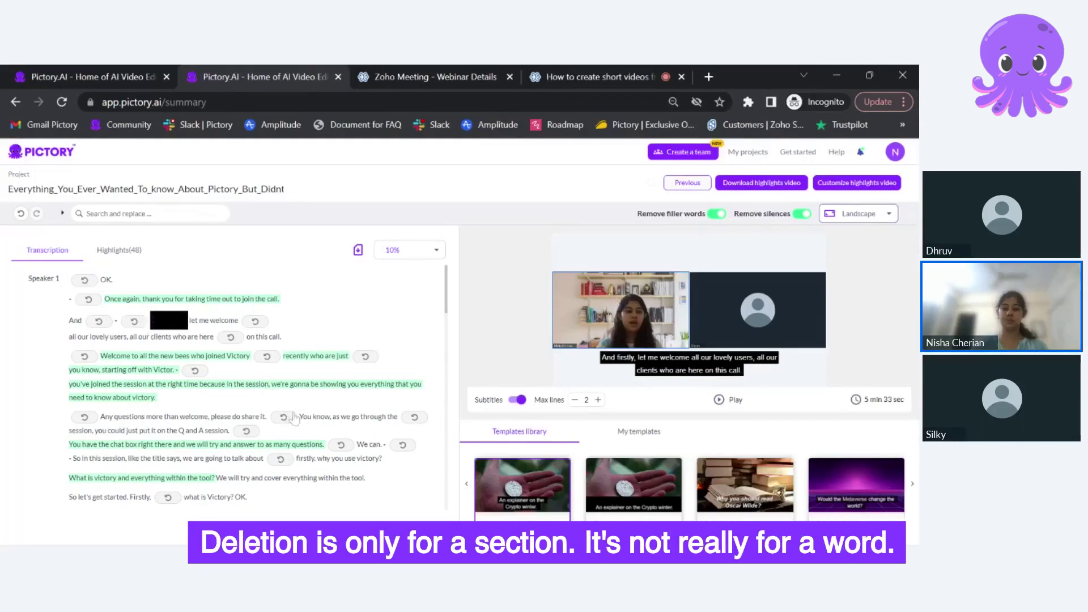
key("BackSpace")
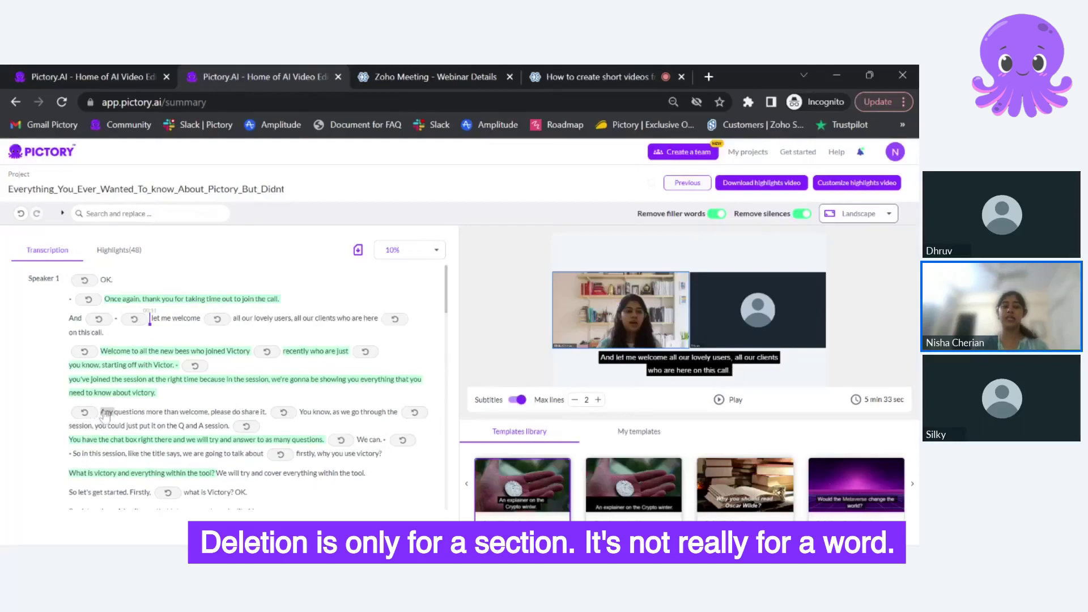
Step: Check the actions available for the sentence "Any questions more than welcome, please do share it." and the auto-highlight length options
left_click(102, 412)
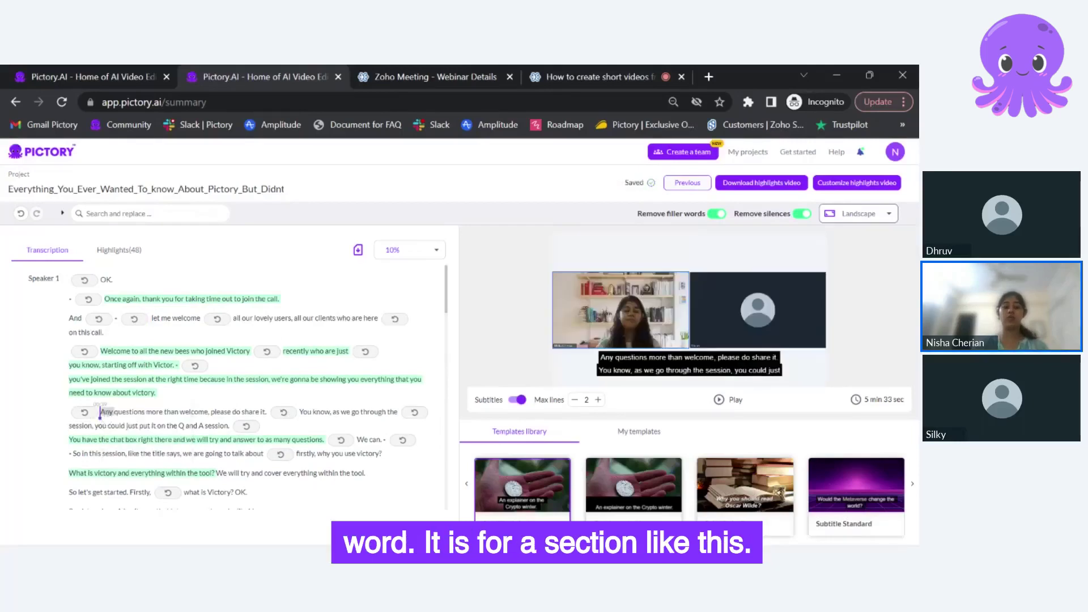
left_click_drag(101, 412, 267, 412)
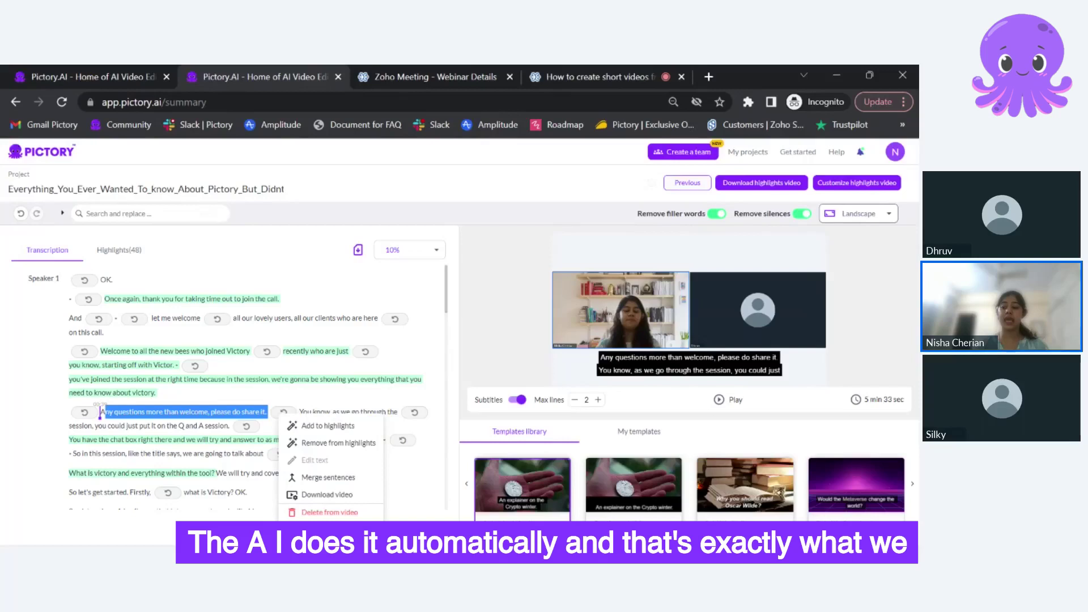
key("Escape")
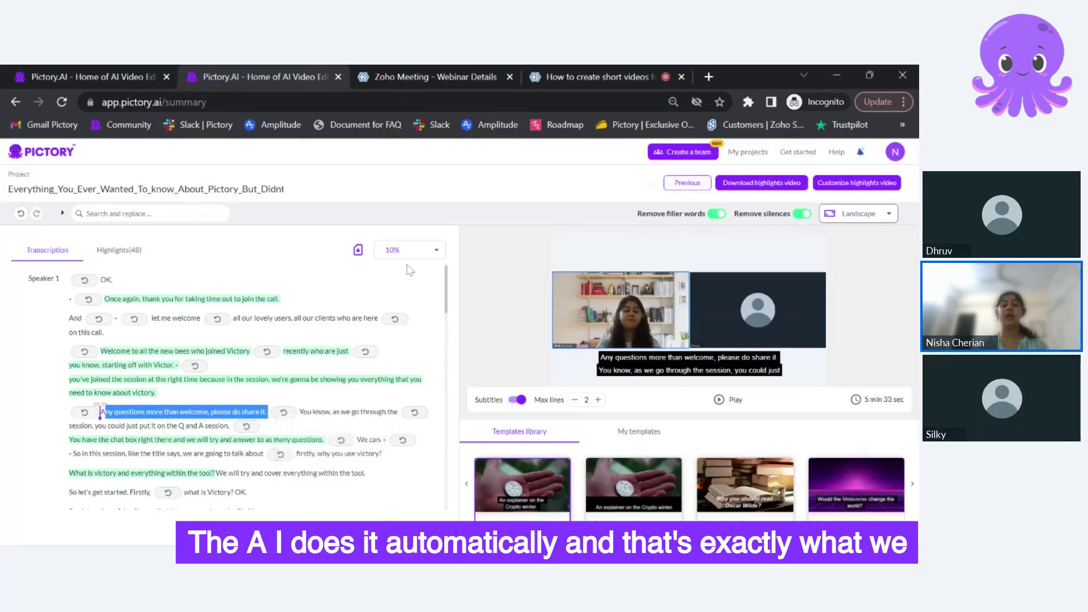
left_click(400, 250)
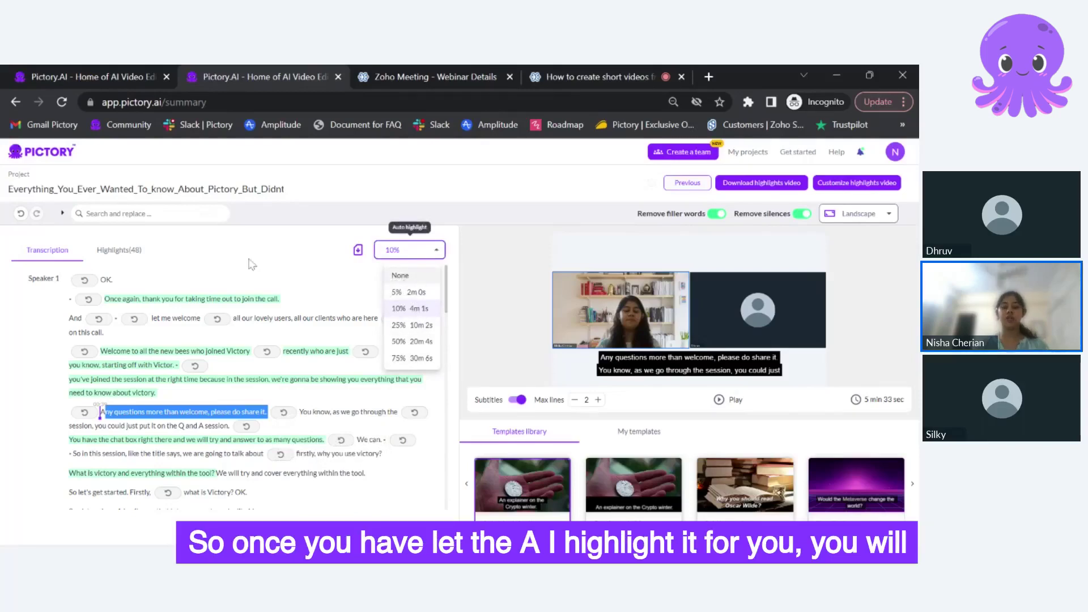
left_click(436, 251)
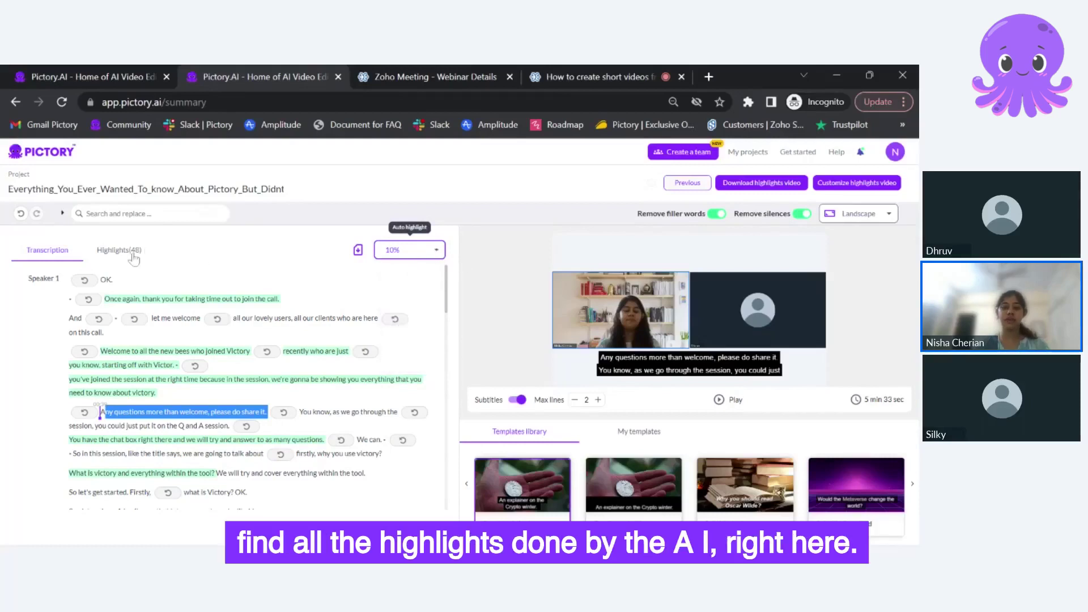
Step: Unhighlight the three consecutive highlights about the two different icons, duplicating a project and deleting a project file
left_click(135, 255)
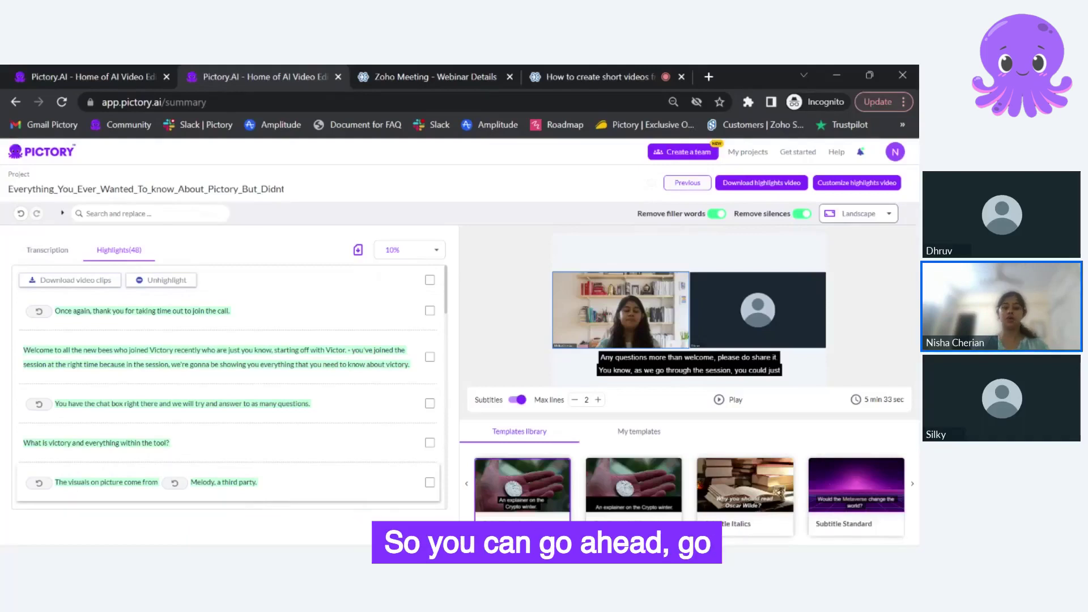
scroll(292, 340, "down", 3)
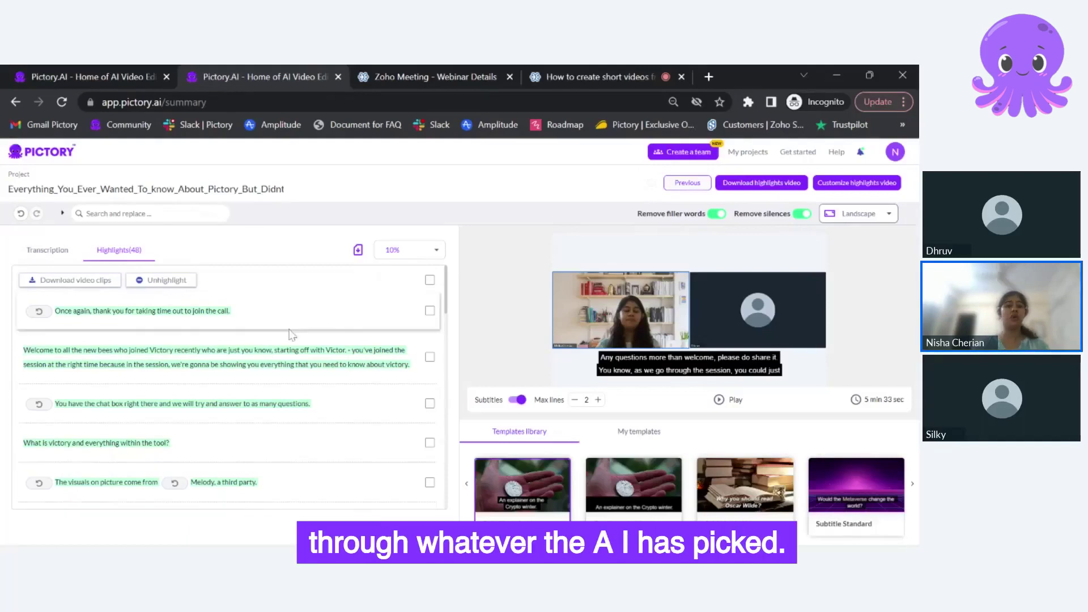
scroll(280, 358, "down", 5)
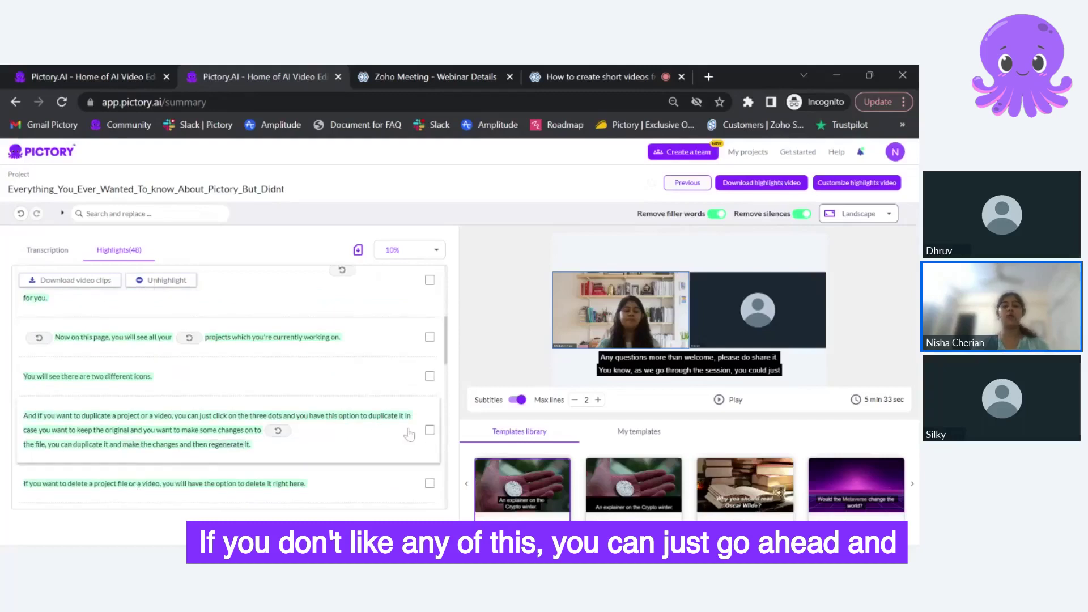
left_click(429, 376)
left_click(429, 429)
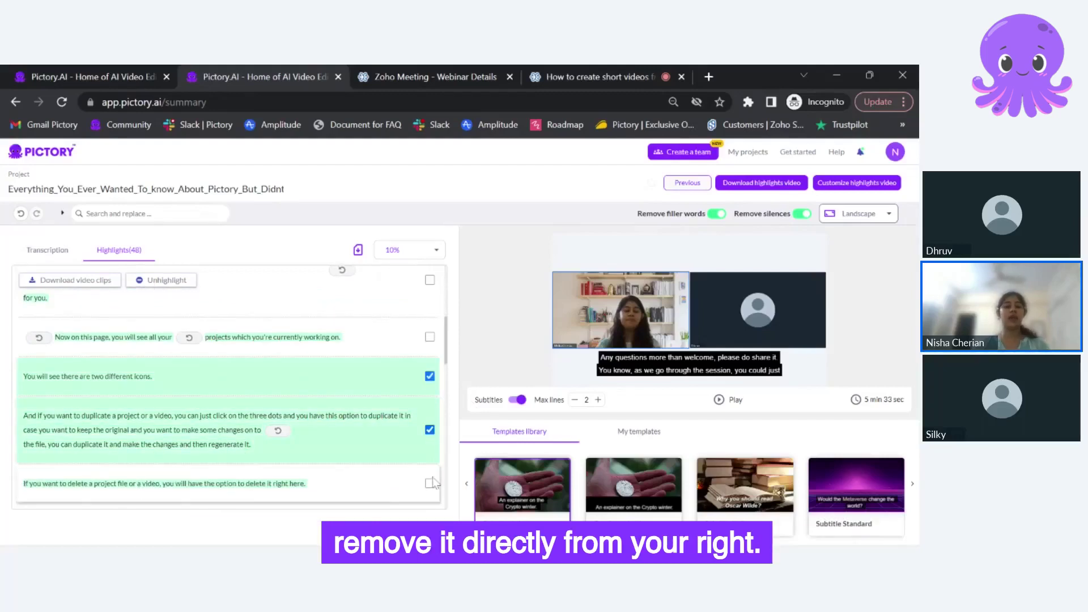
left_click(429, 484)
left_click(190, 288)
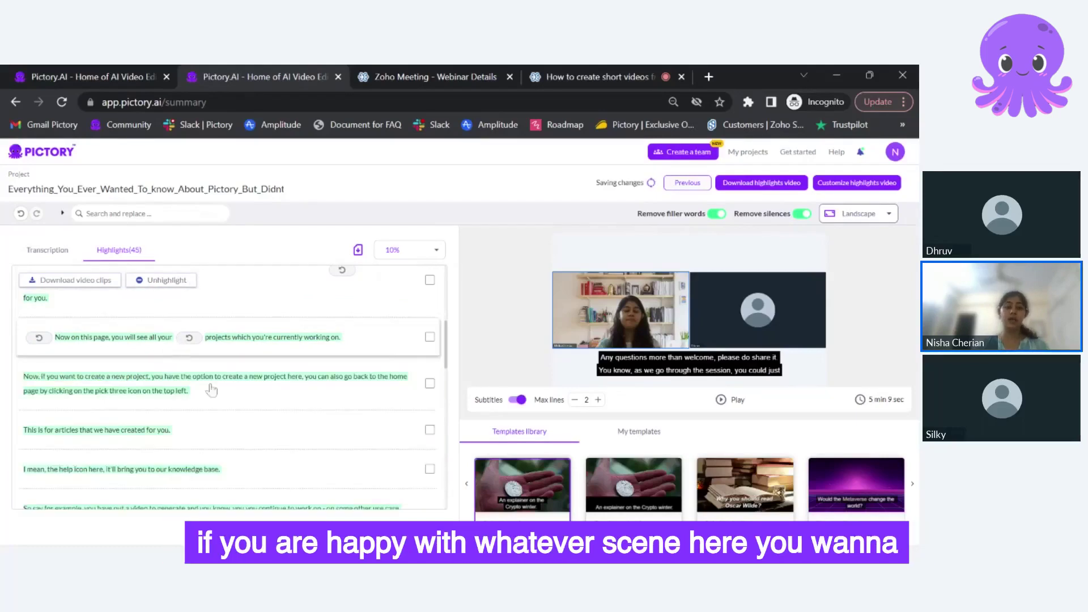
Step: Return to the start of the highlights list and compare the auto-highlight lengths with the highlights video's duration
scroll(297, 442, "up", 5)
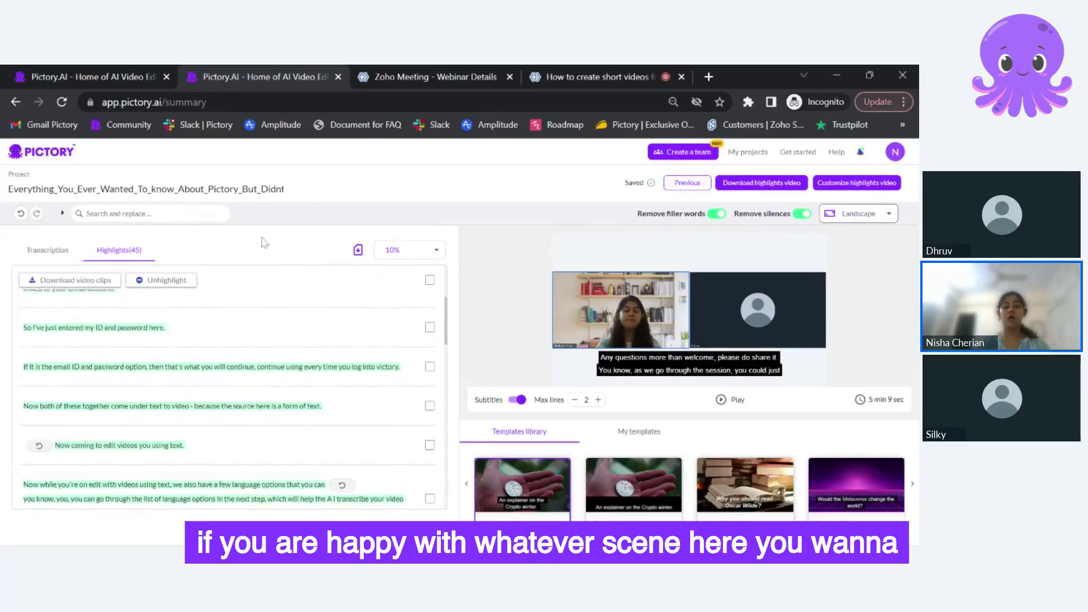
scroll(282, 289, "up", 5)
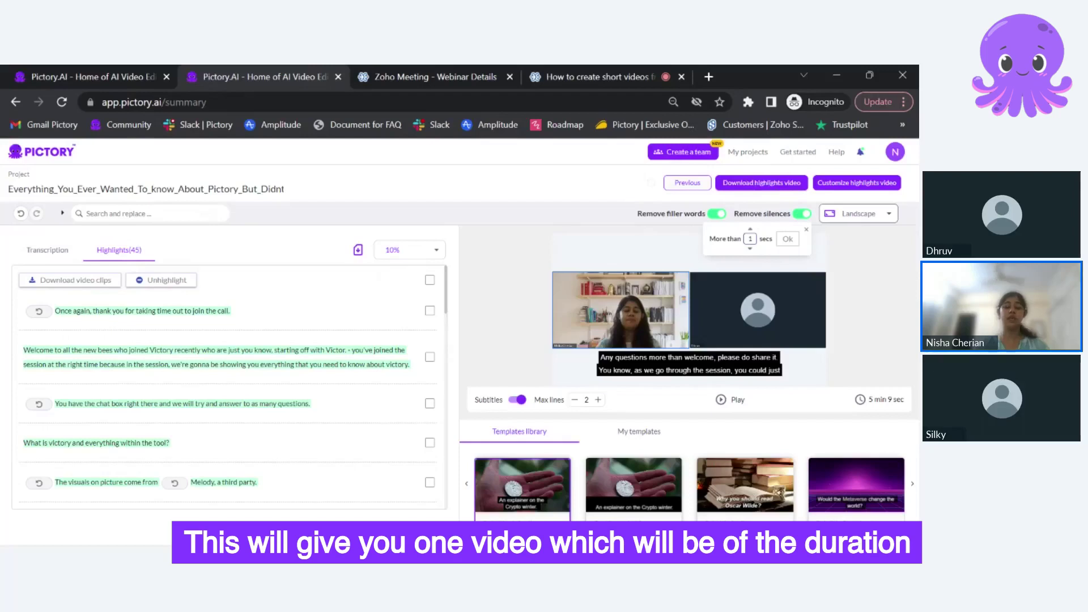
left_click(435, 250)
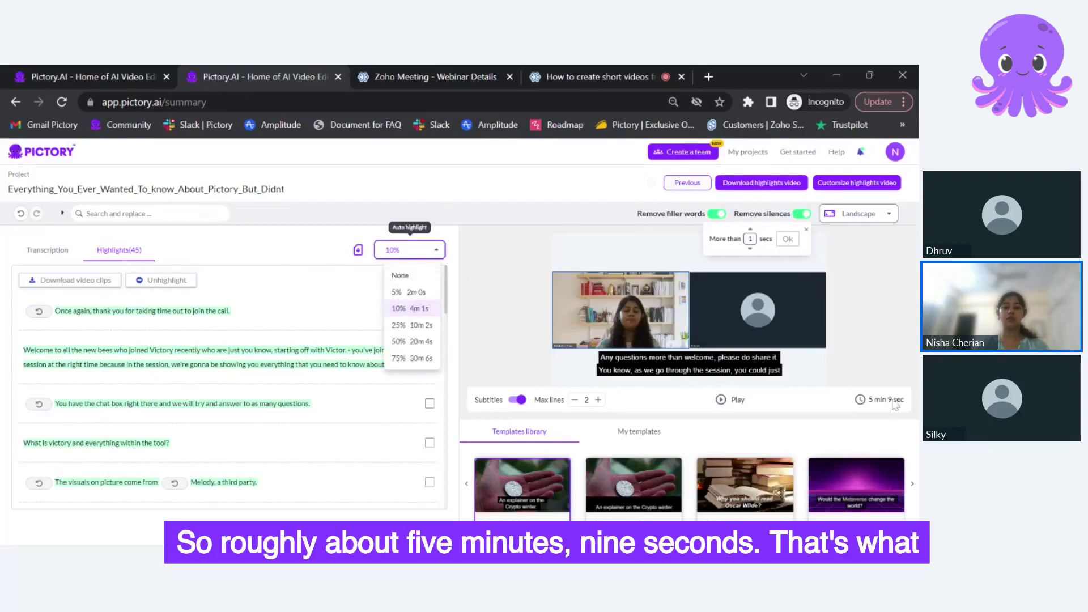
left_click(916, 409)
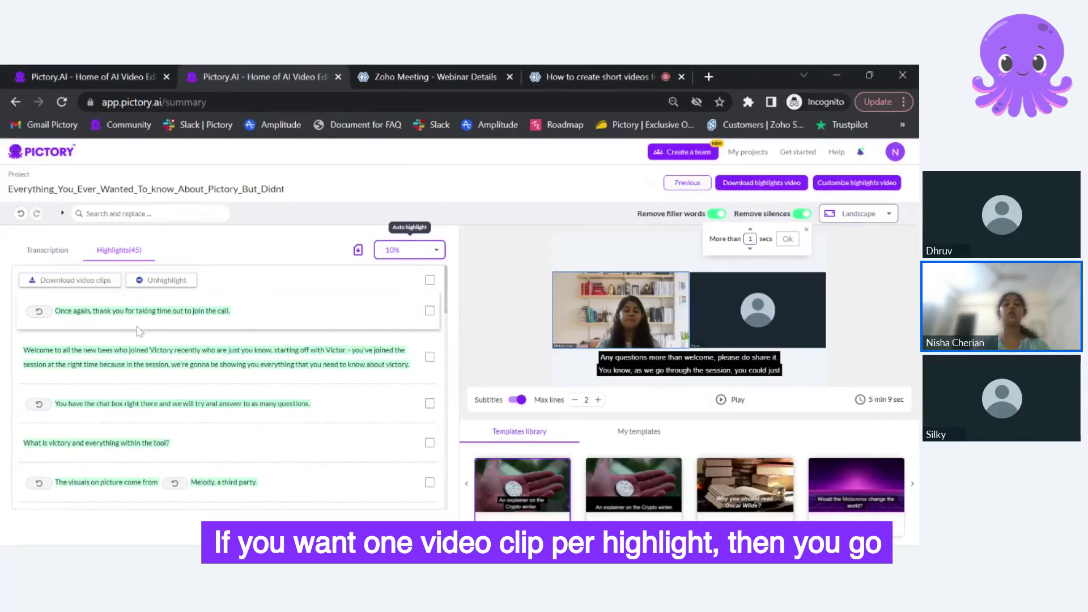
Step: Select the first four highlights, from "Once again, thank you" through "What is victory and everything within the tool?"
left_click(430, 311)
left_click(429, 357)
left_click(429, 403)
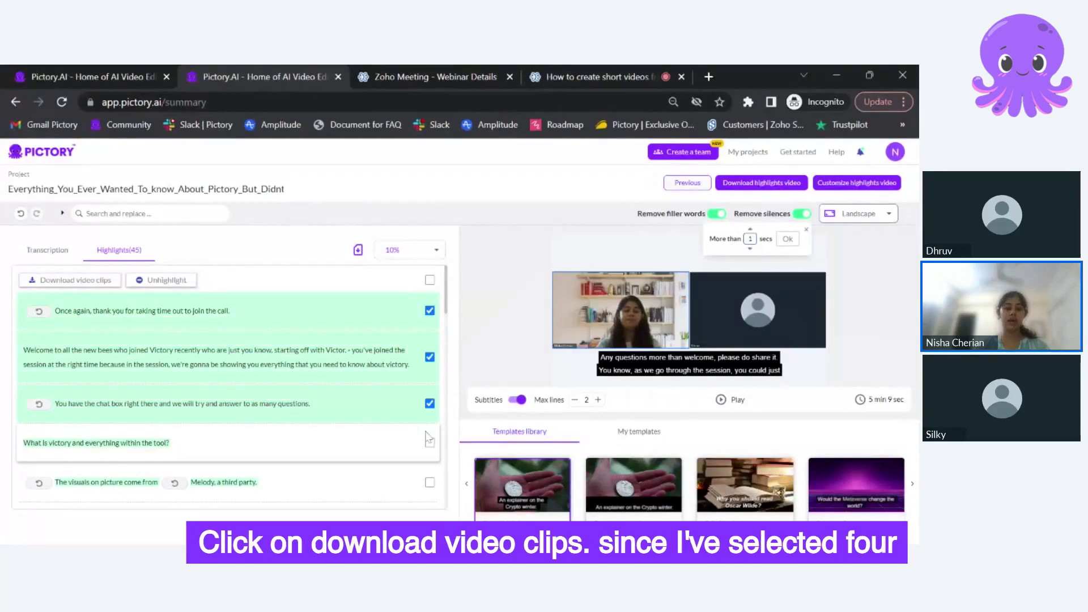
left_click(429, 442)
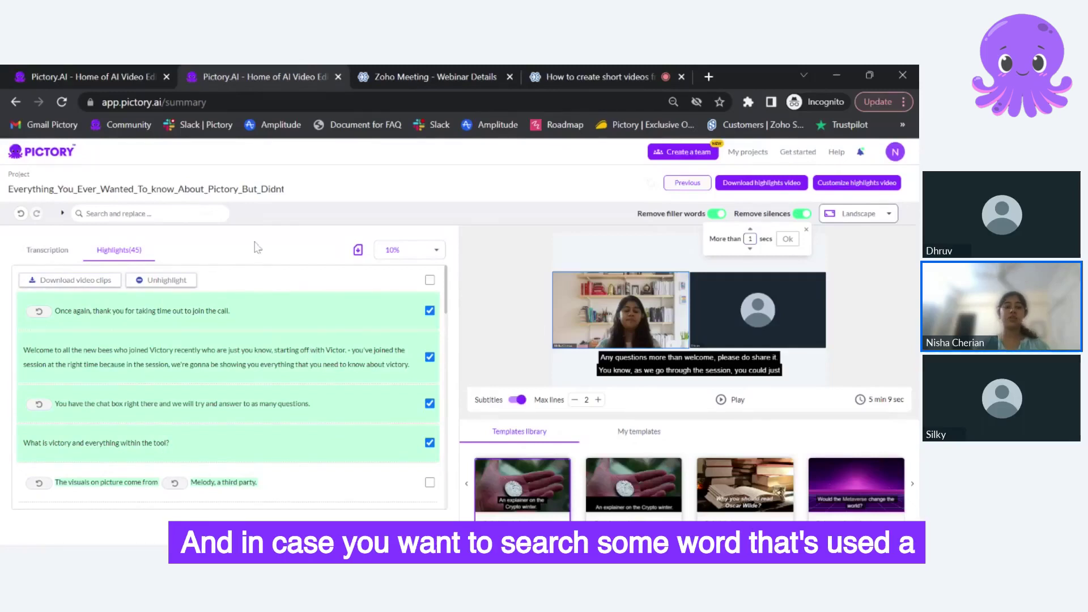
Step: Return to the full transcription and examine its search, replace and delete-all options
left_click(74, 254)
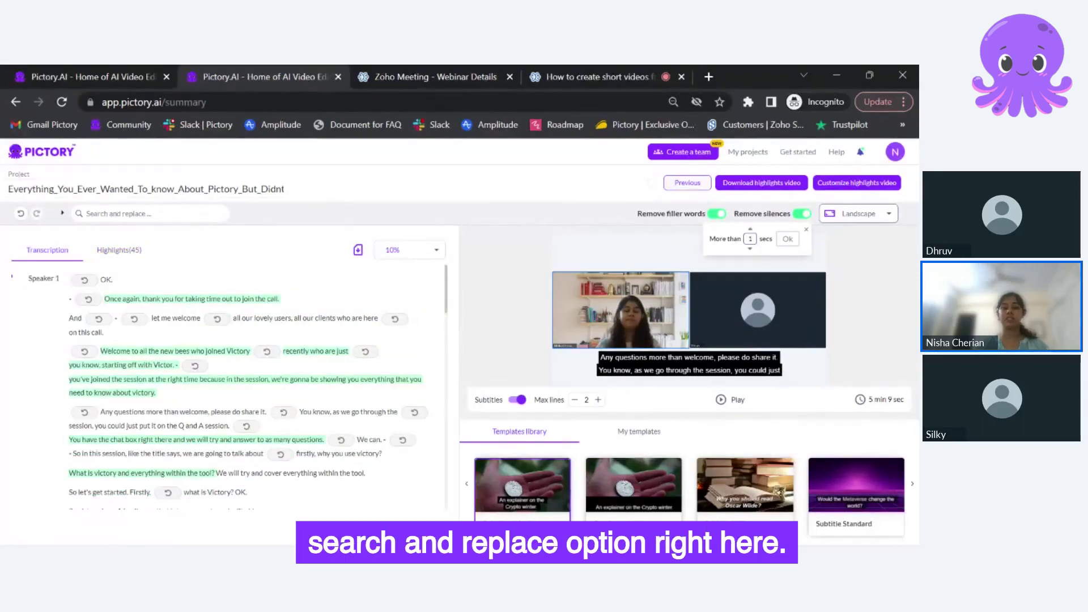
left_click(113, 213)
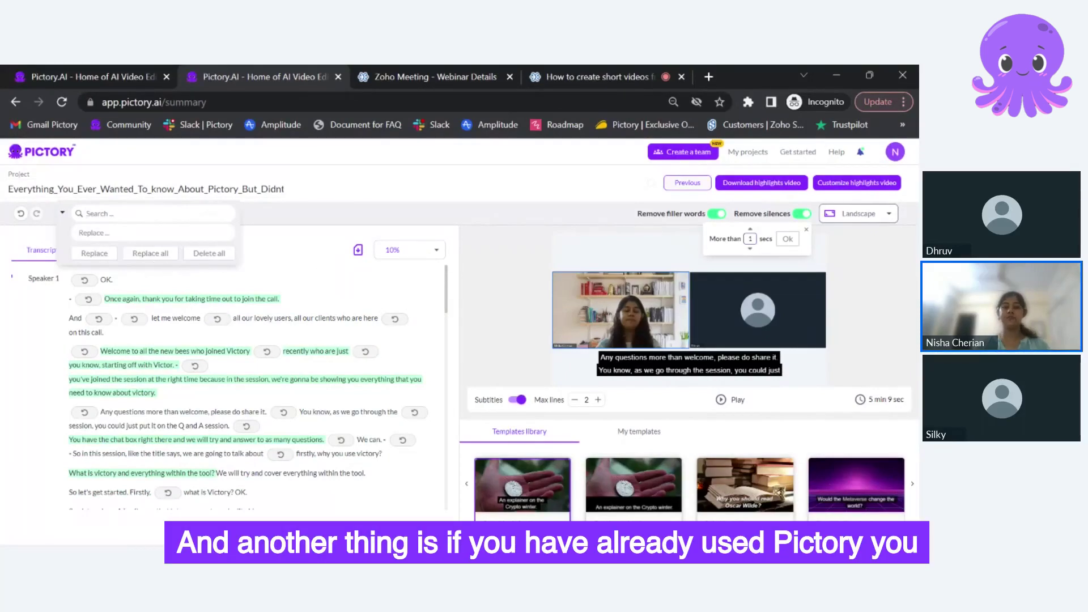
left_click(63, 215)
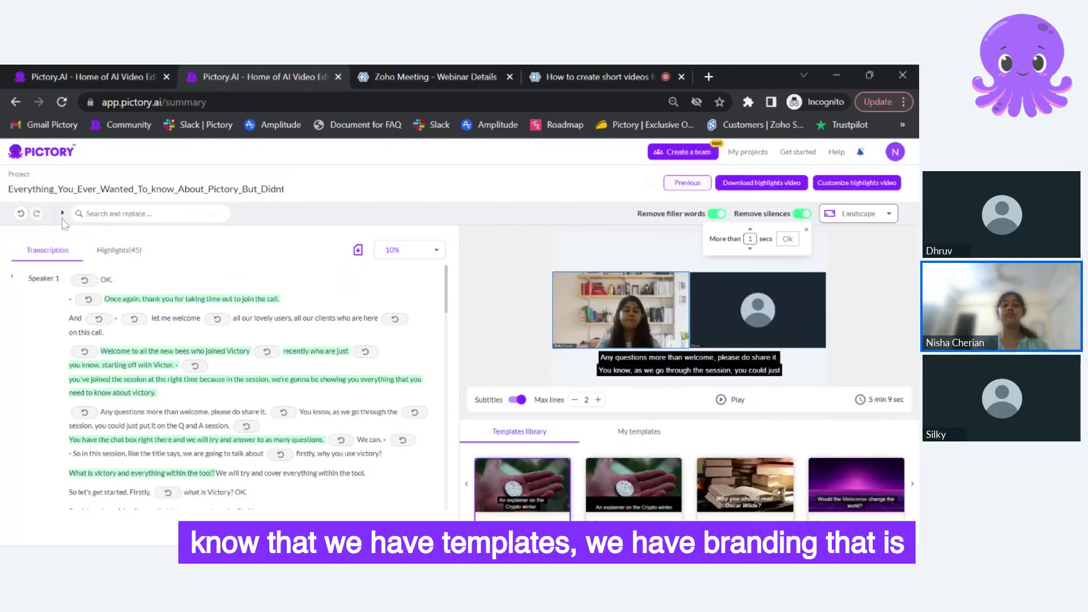
Step: Browse the subtitle templates in the library, and view the saved custom templates
key("alt+Tab")
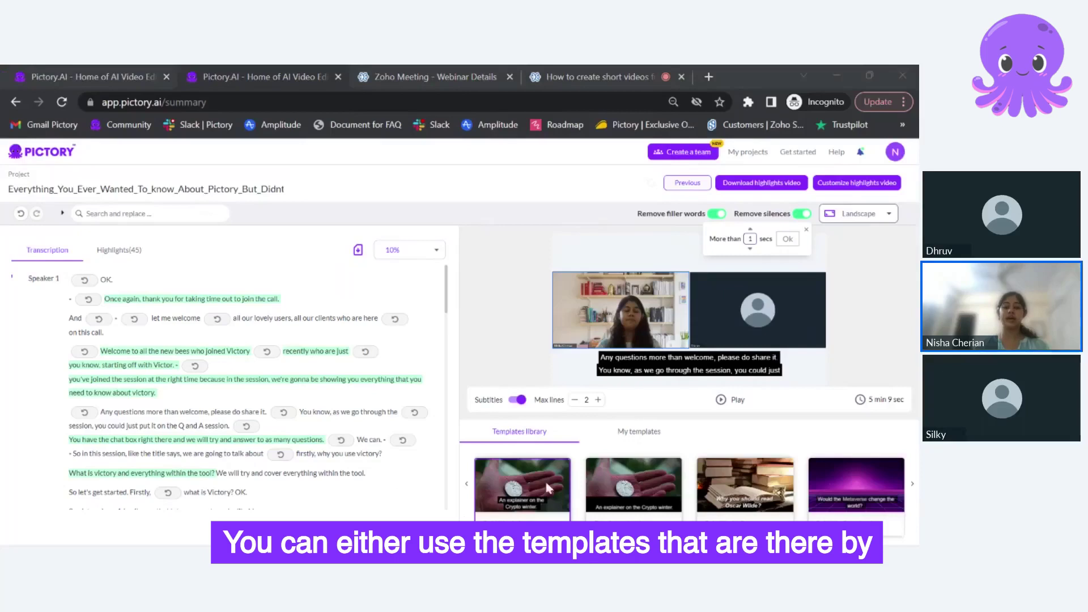
left_click(912, 488)
left_click(913, 488)
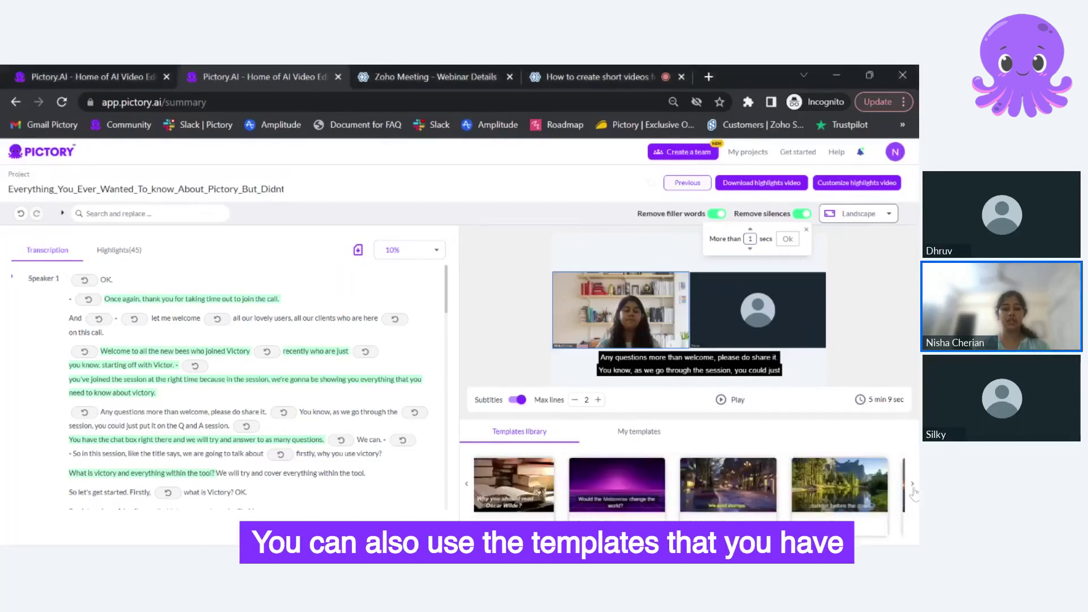
left_click(628, 433)
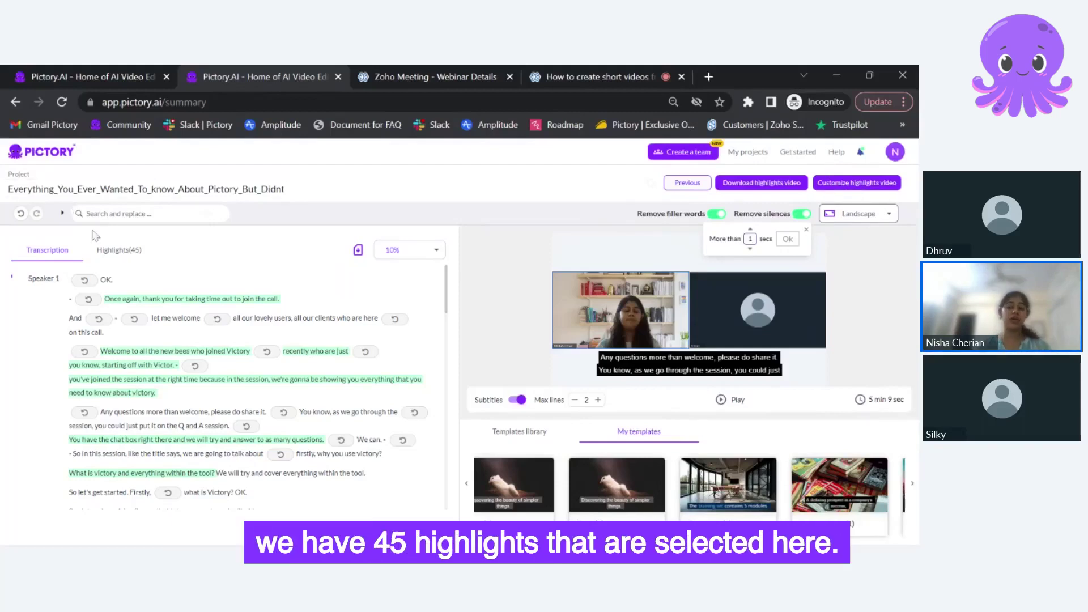
Step: Review the selected highlights and the transcription, and open the highlights video for customization in the storyboard
left_click(119, 250)
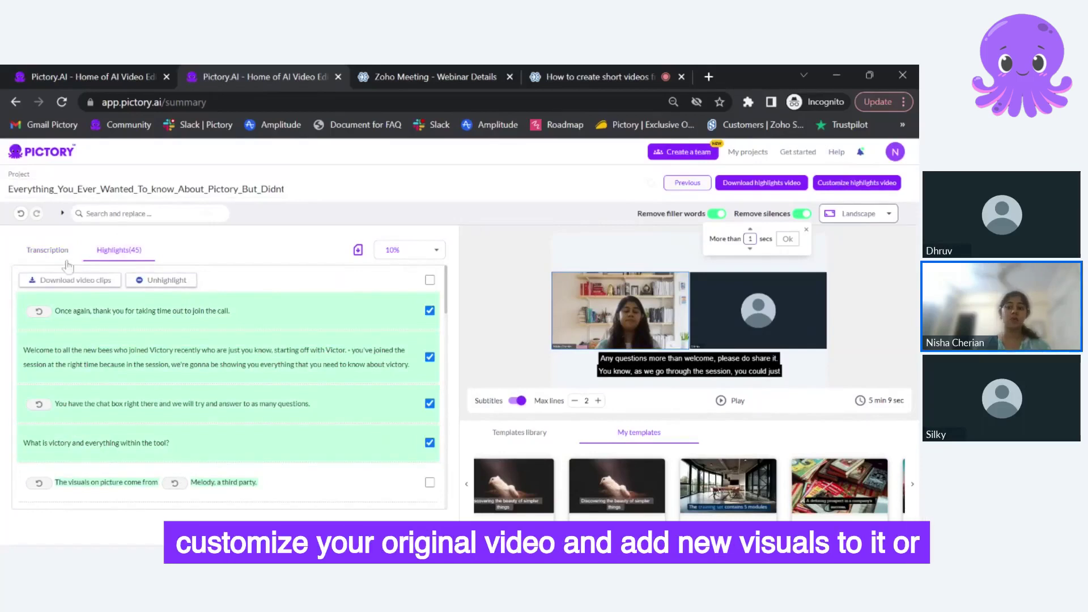
left_click(46, 251)
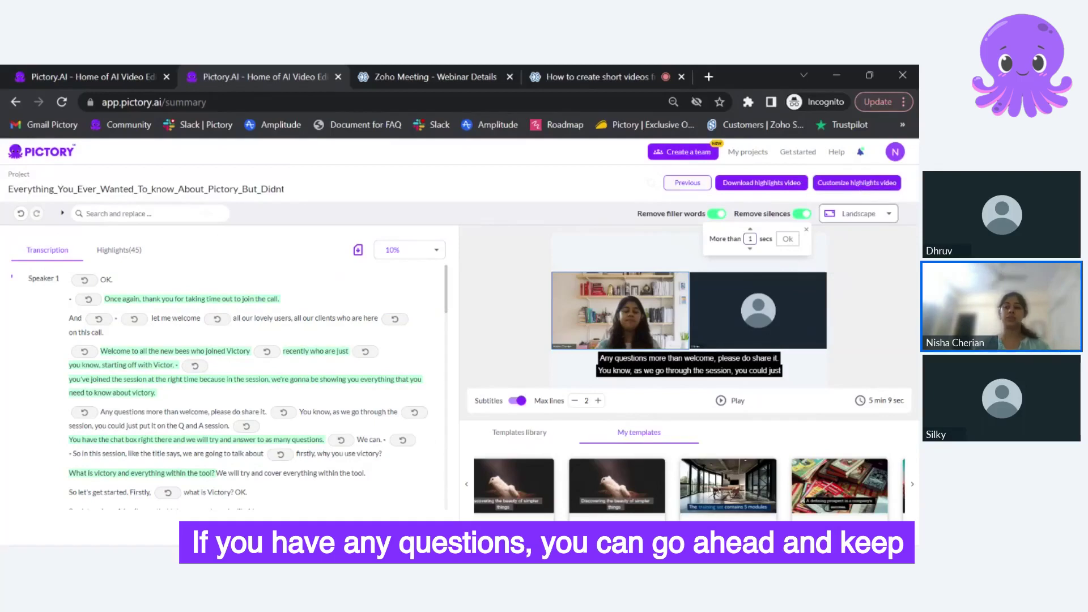
left_click(866, 184)
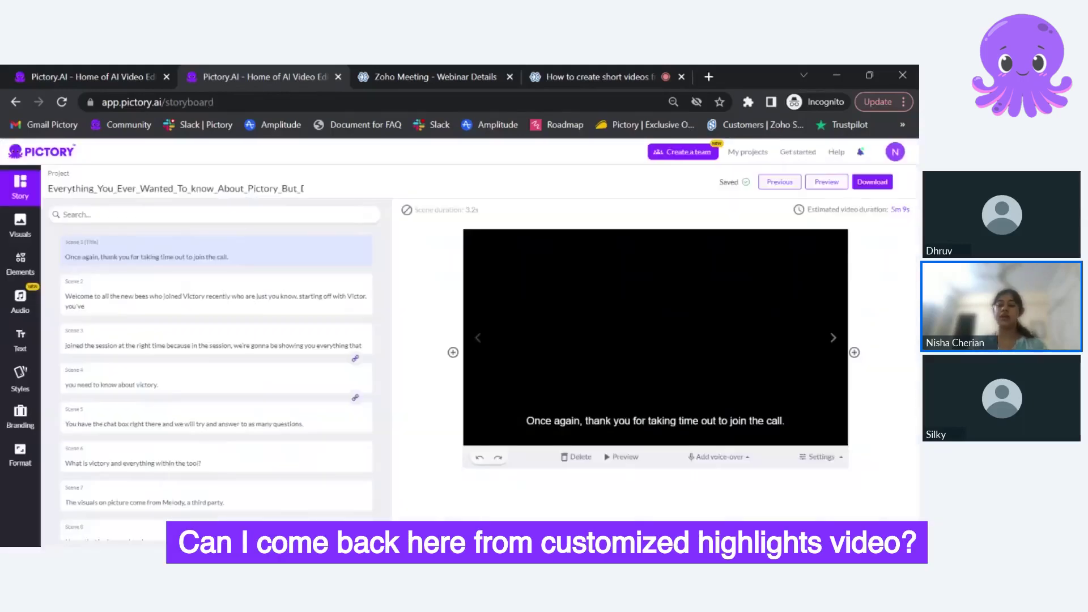
Step: Select scene 5, "You have the chat box right there", and search the visuals library for "books"
left_click(781, 183)
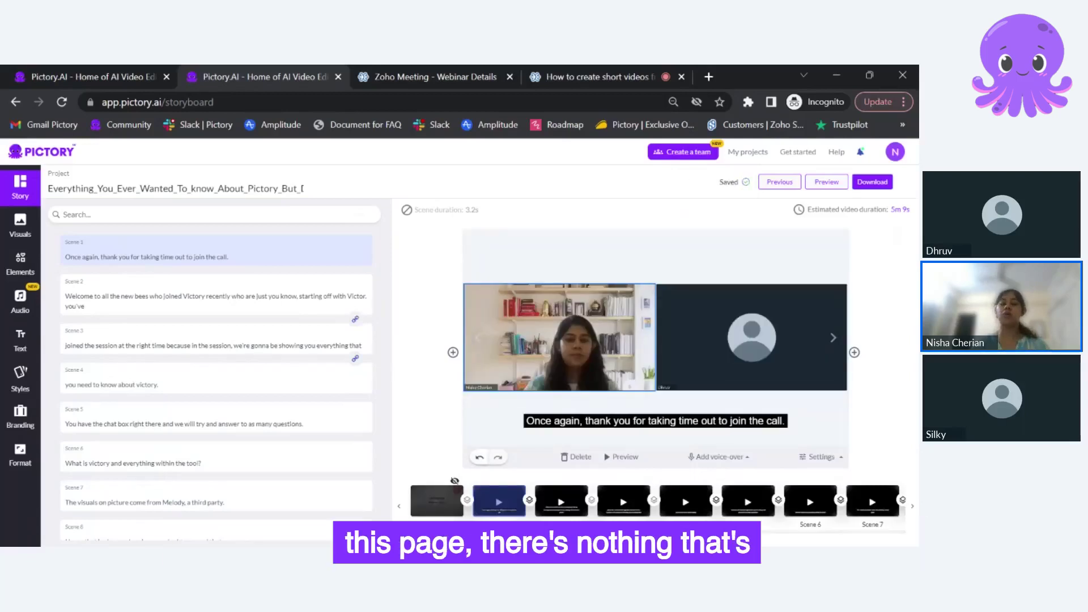
left_click(249, 353)
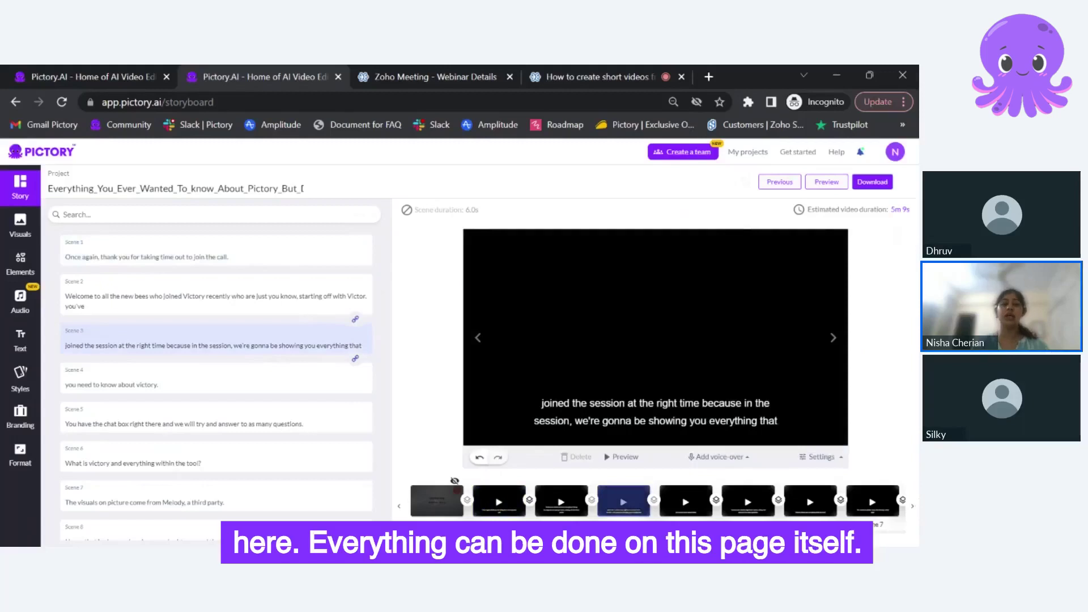
left_click(292, 419)
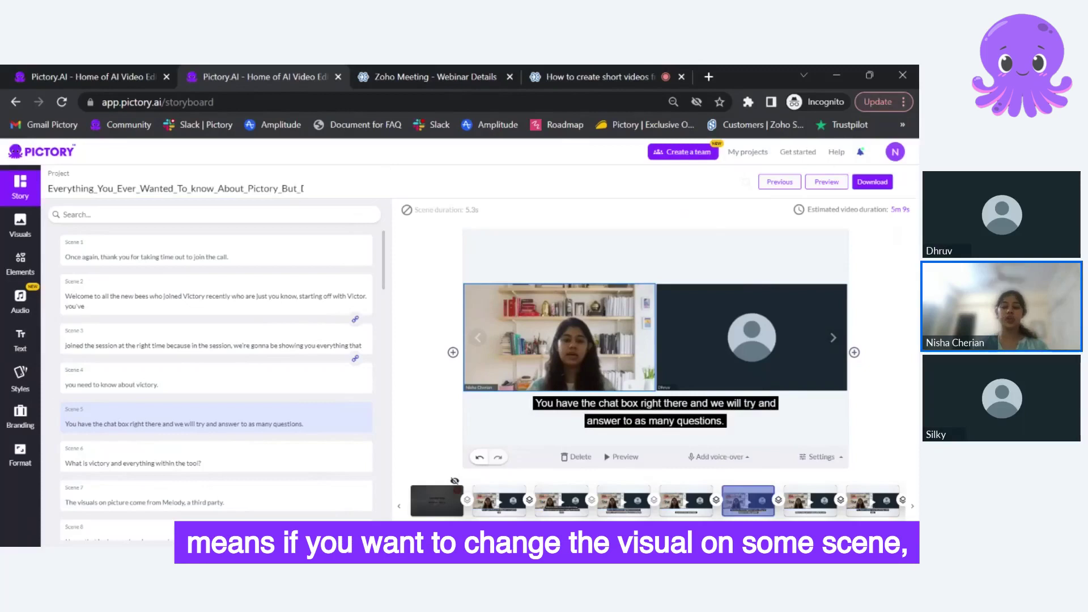
left_click(15, 234)
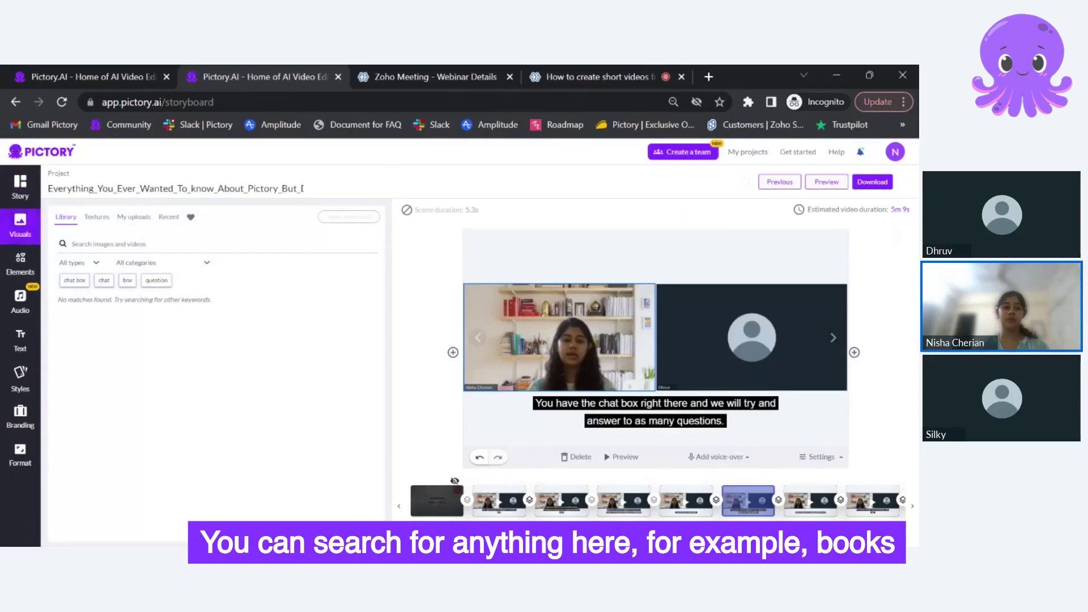
left_click(108, 244)
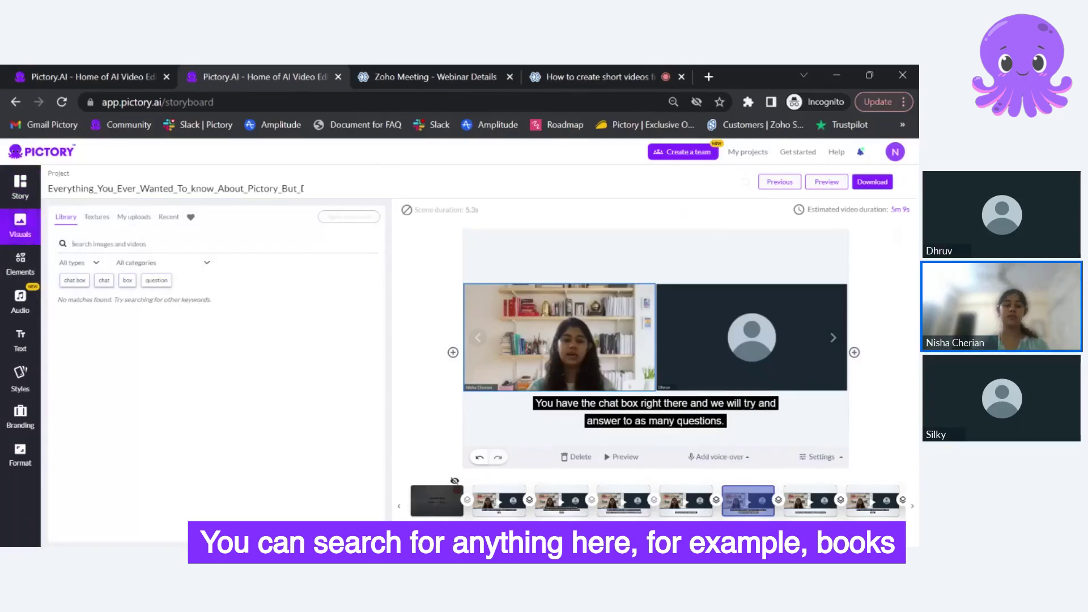
type("books")
key("Return")
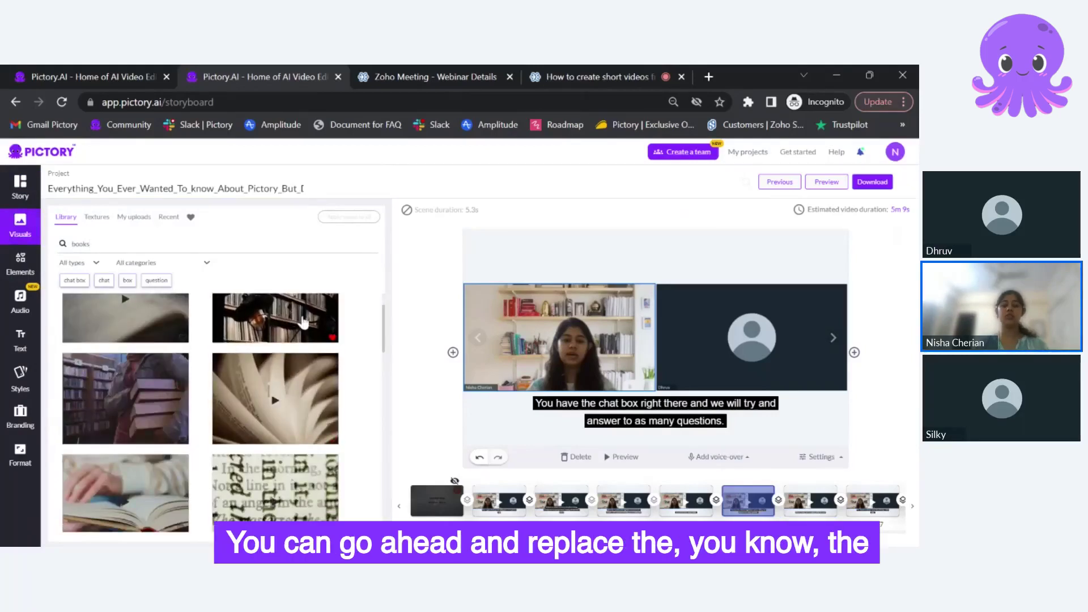
Step: Replace scene 5's visual with the lamp and bookshelves, and scene 7's visual with the hand on an open book
left_click(293, 320)
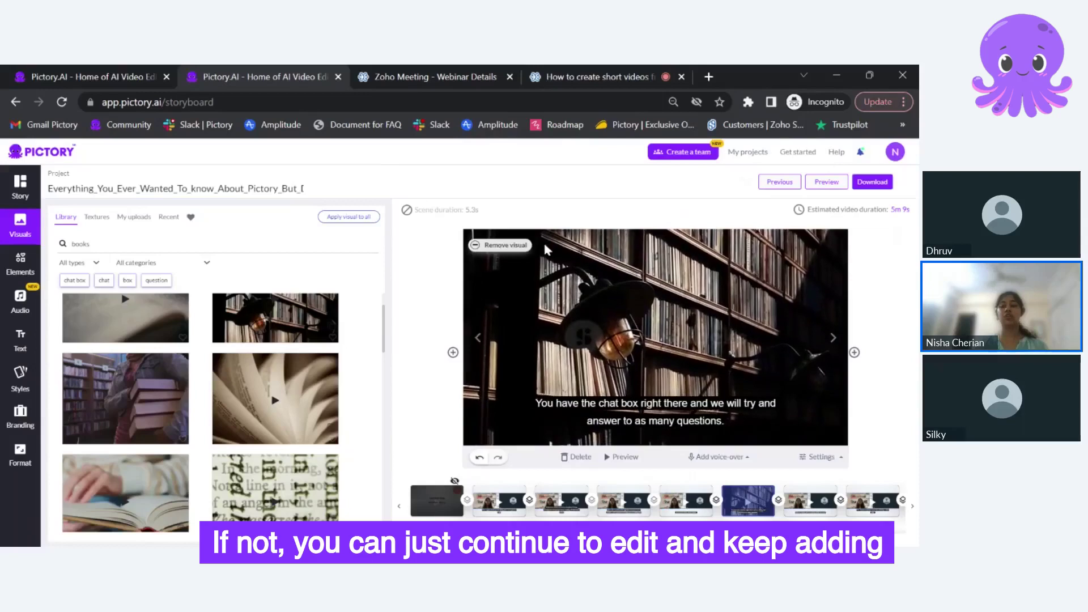
left_click(871, 510)
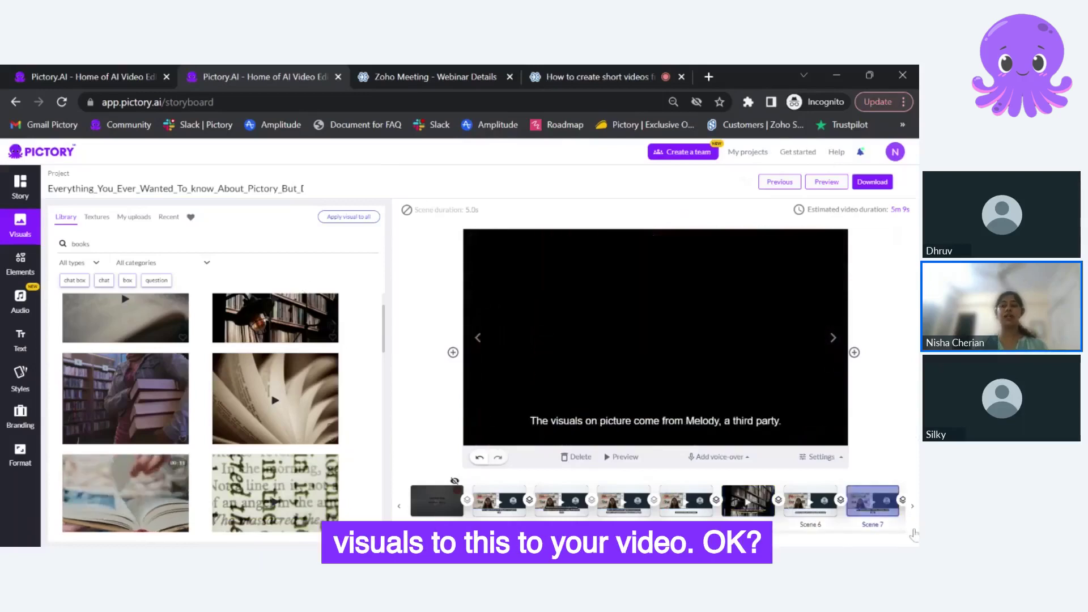
left_click(125, 493)
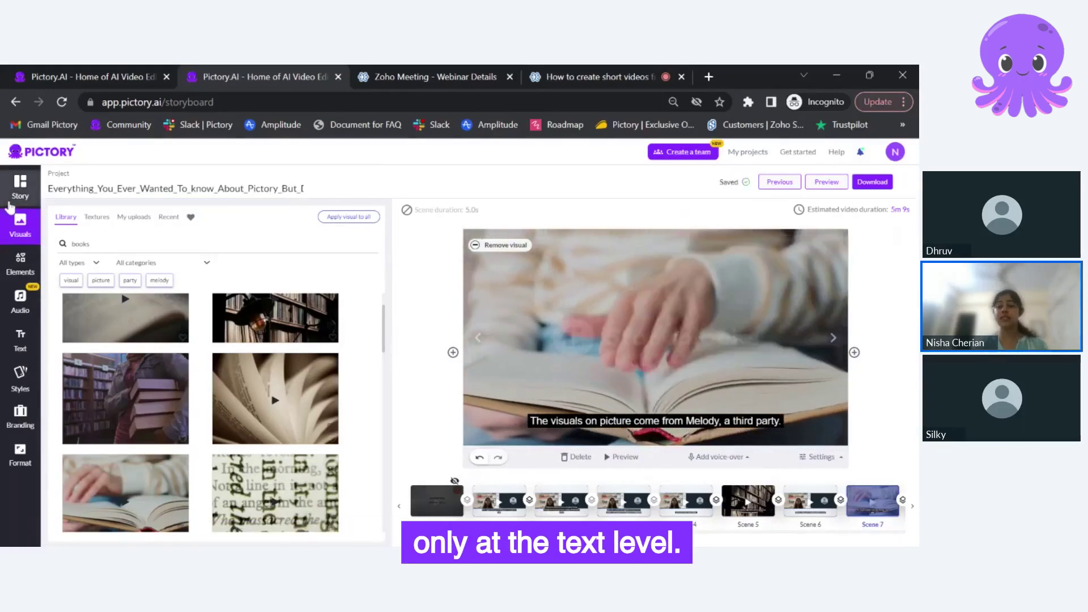
Step: Return to the story text and open scene 4's caption, "you need to know about victory.", for editing in the preview
left_click(10, 204)
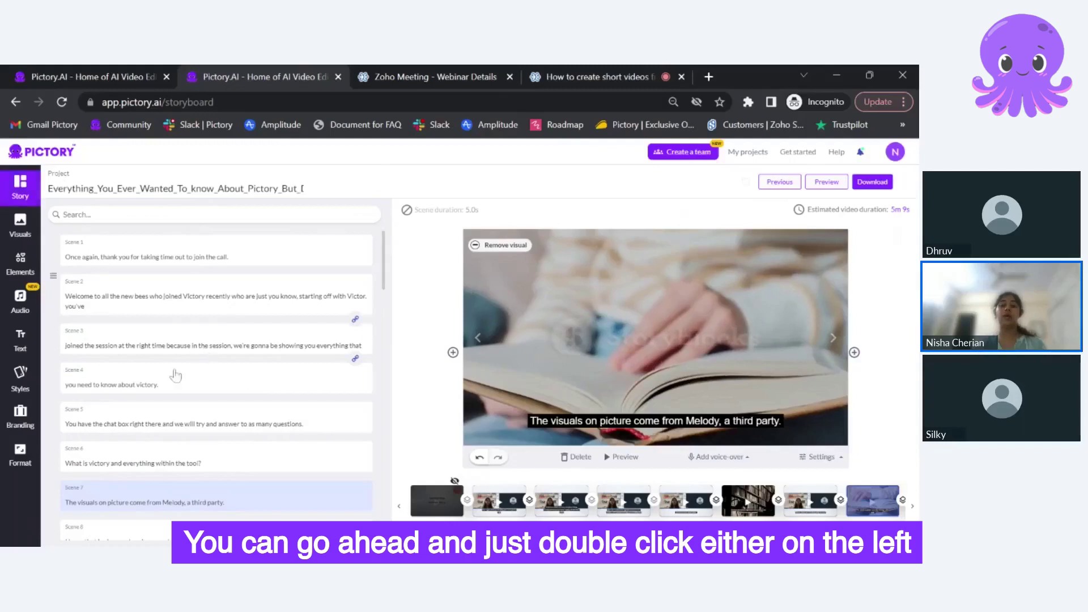
left_click(196, 347)
left_click(111, 388)
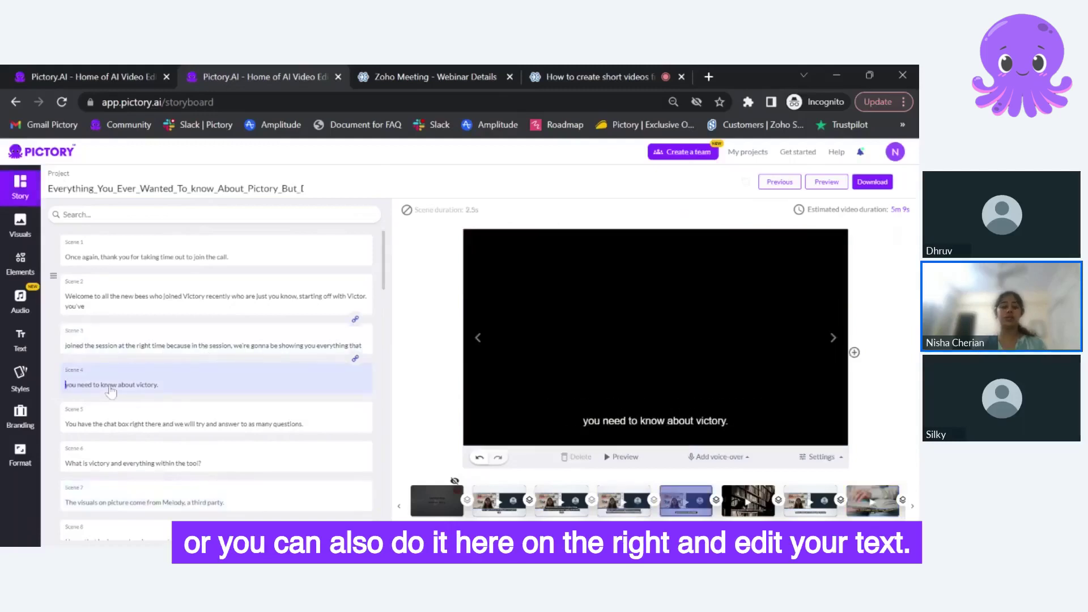
left_click(746, 421)
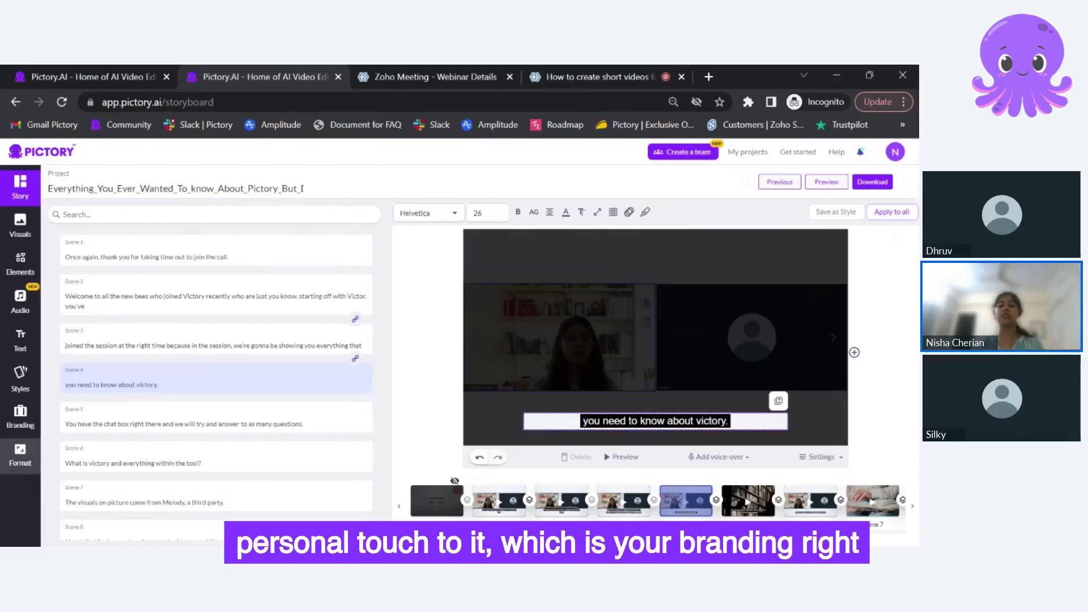
Step: Enable the intro scene and the outro scene in the video's branding
left_click(27, 425)
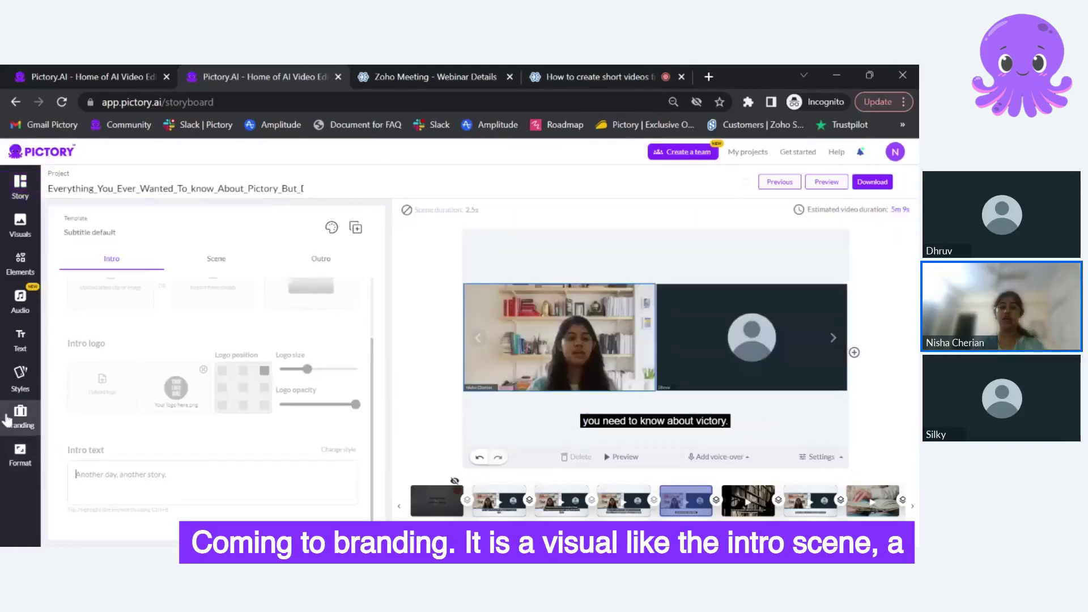
scroll(170, 420, "up", 2)
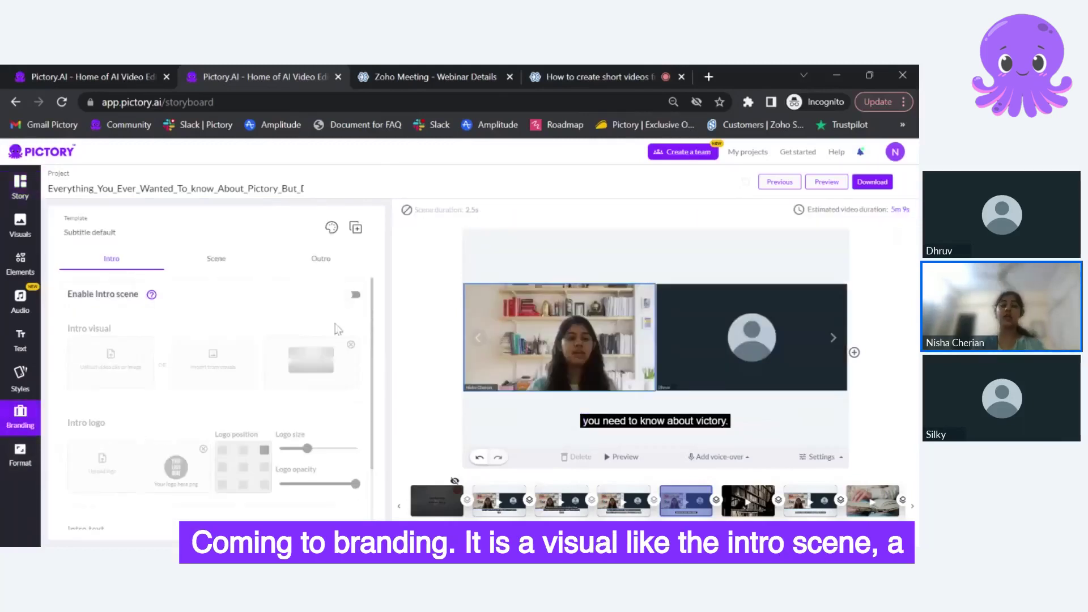
left_click(352, 295)
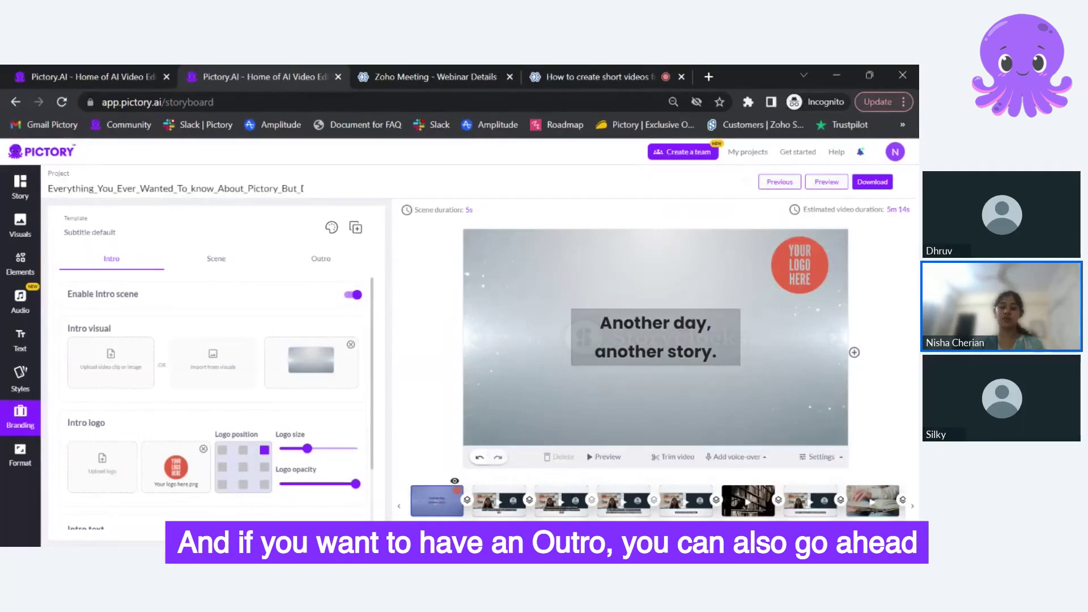
left_click(318, 258)
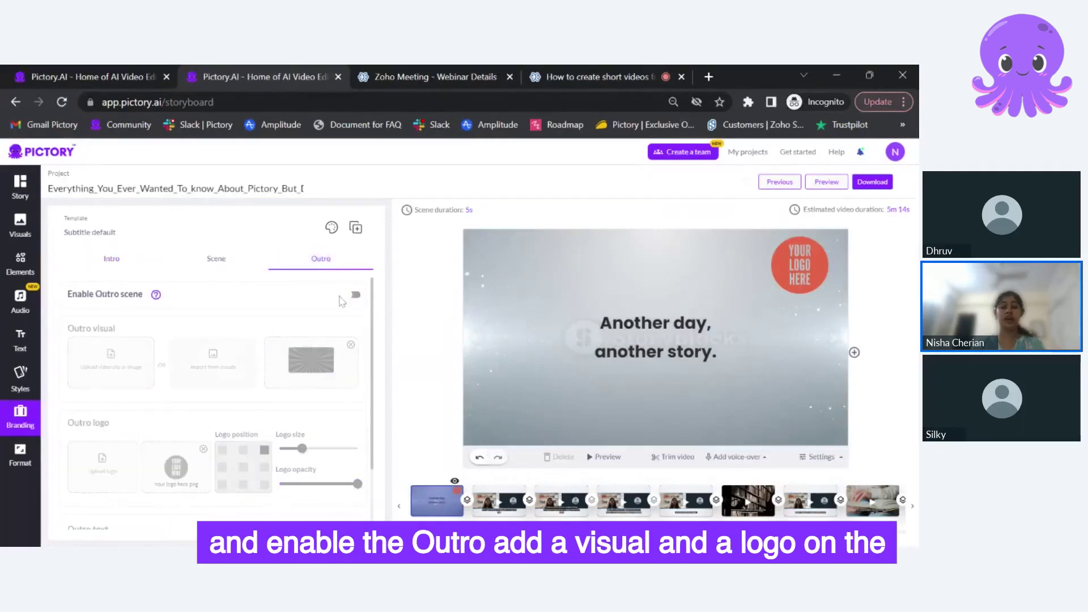
left_click(352, 295)
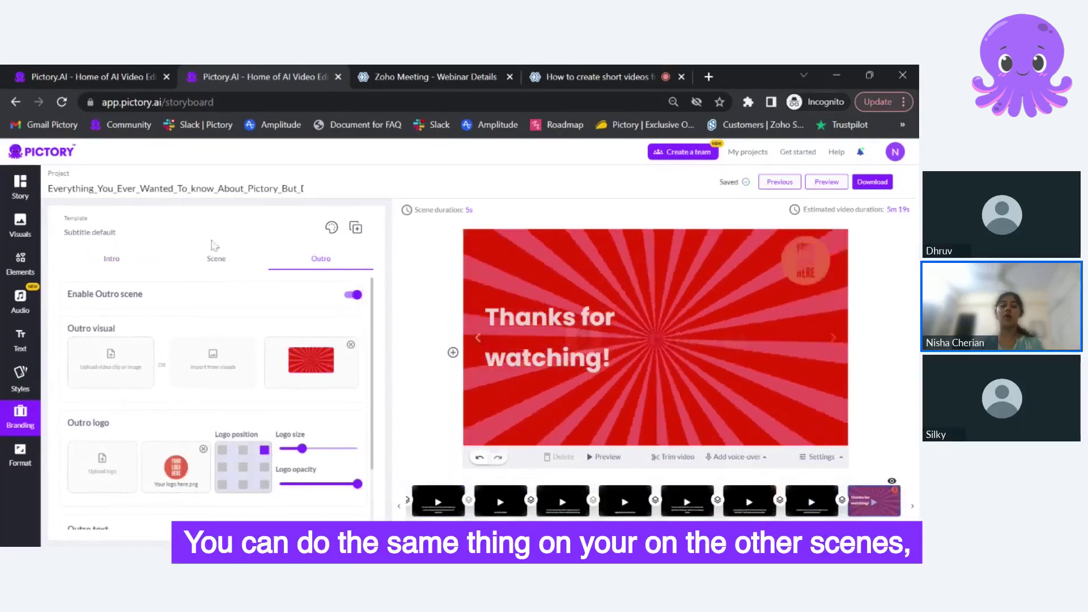
Step: Examine the scene logo and intro branding options, and browse the template library and the saved custom templates
left_click(217, 260)
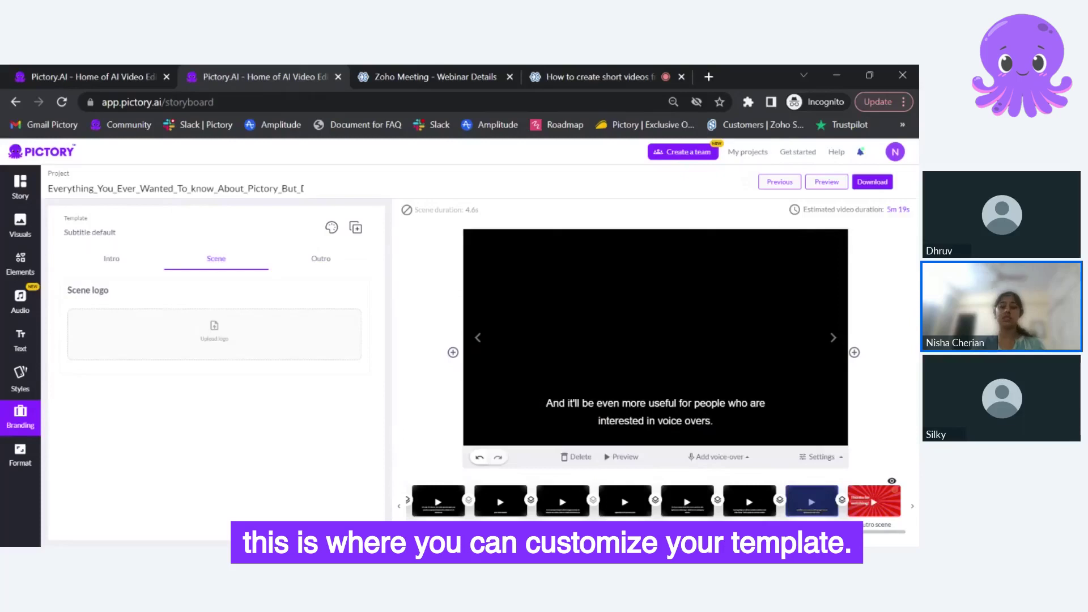
left_click(111, 261)
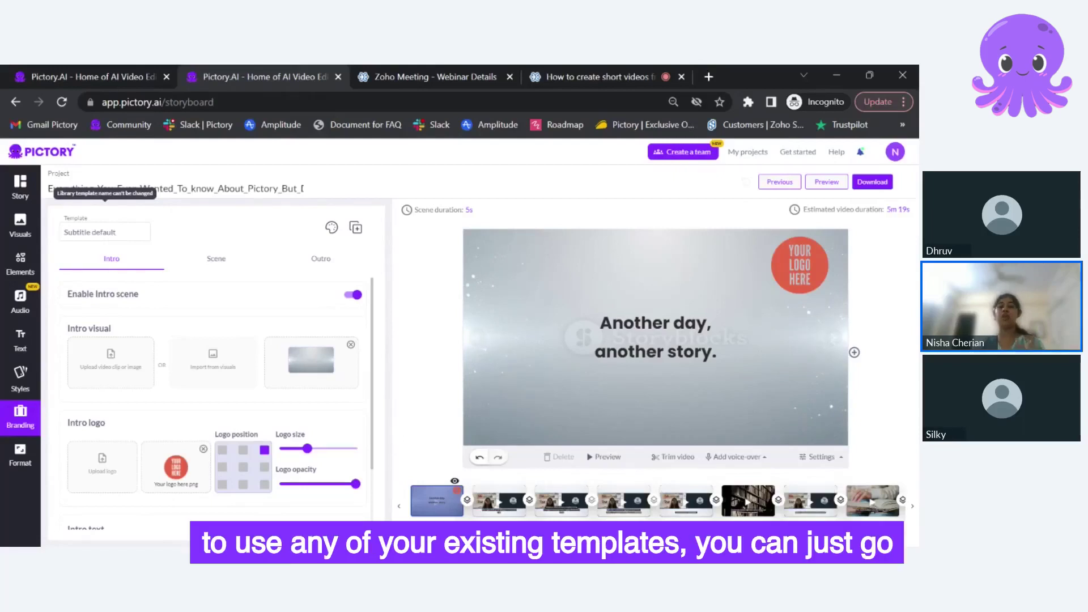
left_click(332, 228)
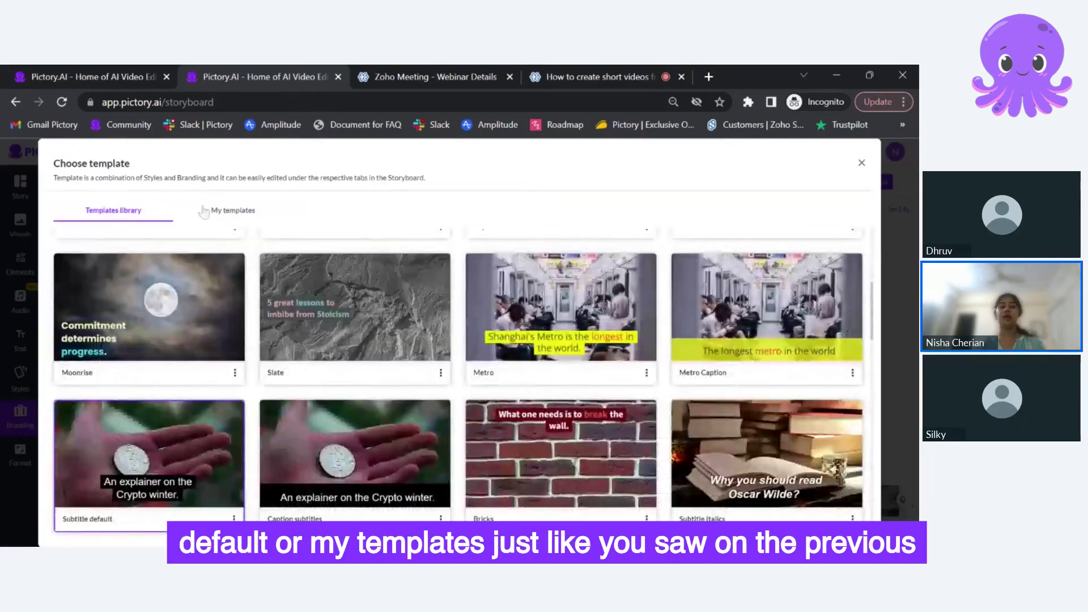
left_click(213, 211)
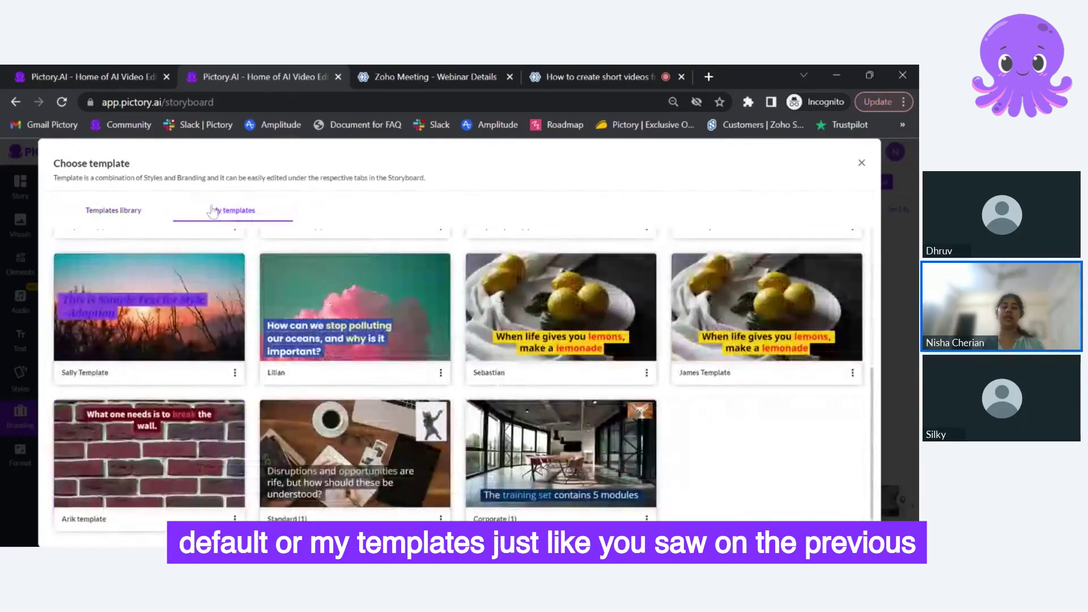
left_click(861, 164)
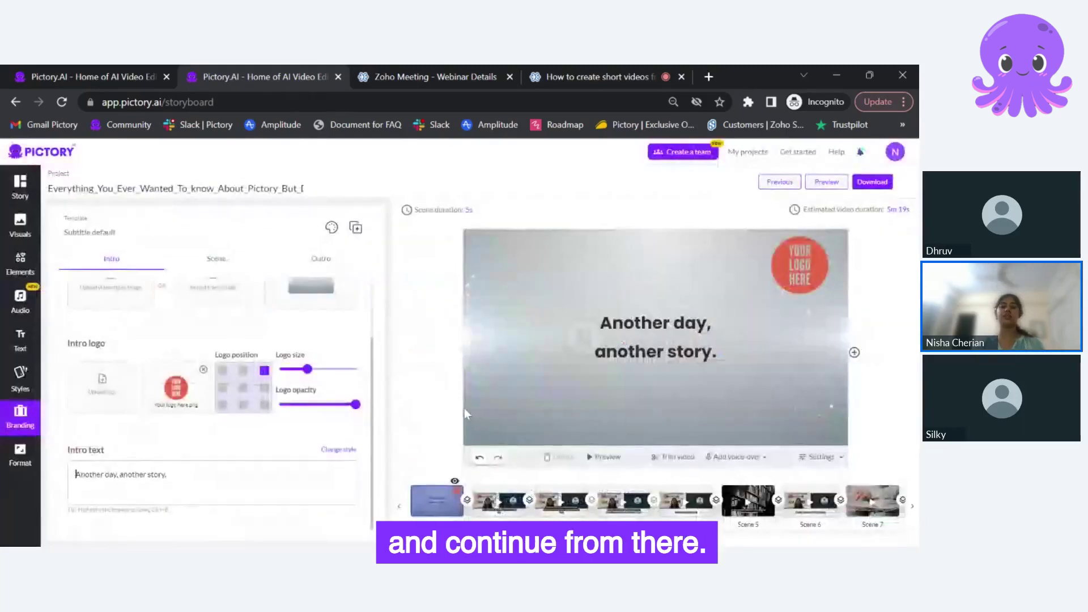
scroll(231, 396, "up", 2)
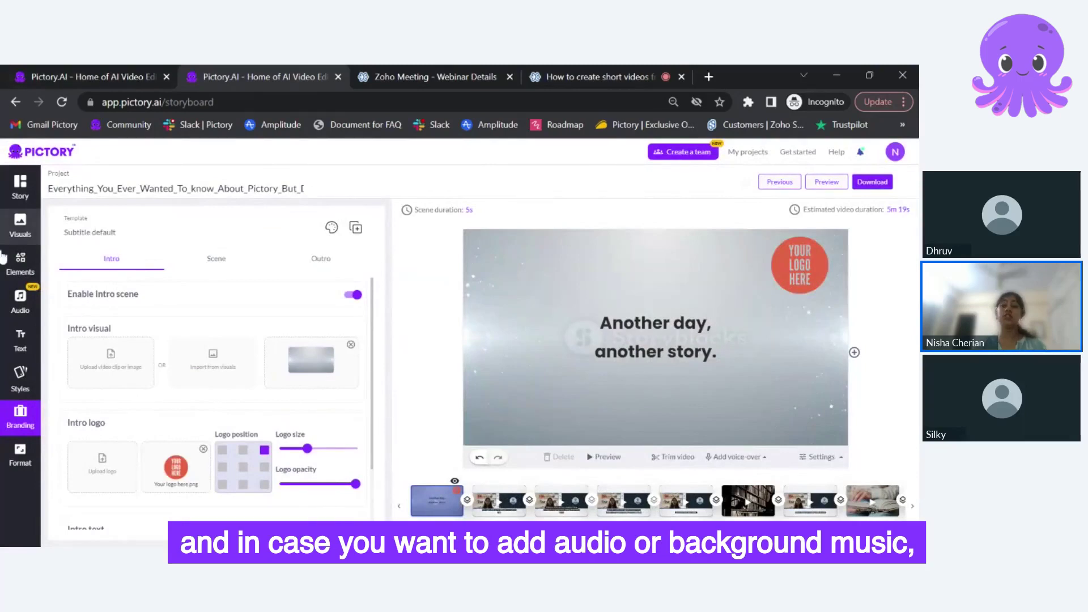
Step: View the available background music tracks
left_click(19, 302)
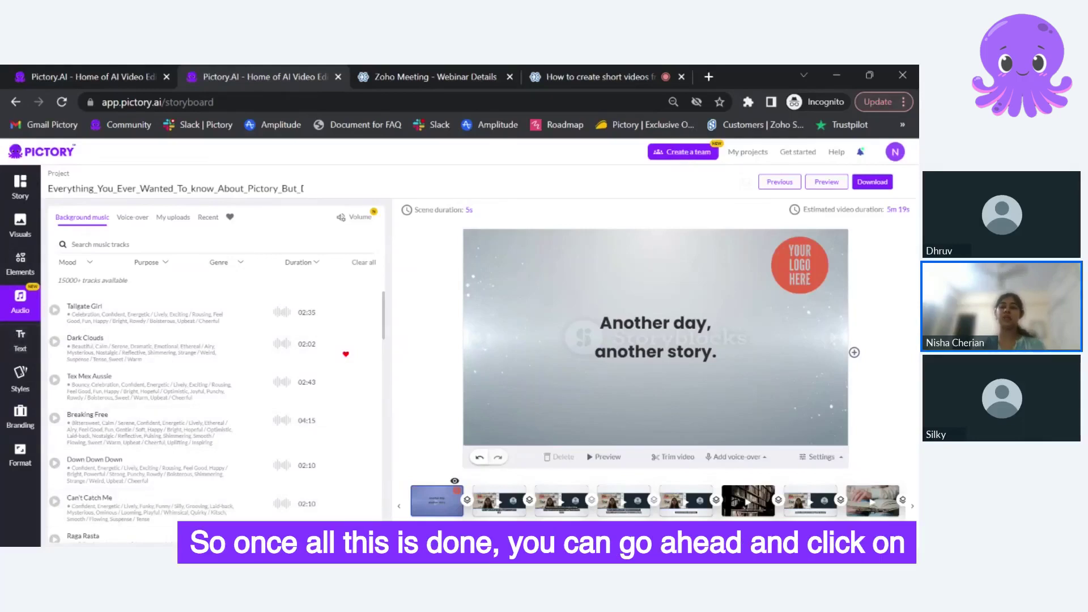
left_click(881, 183)
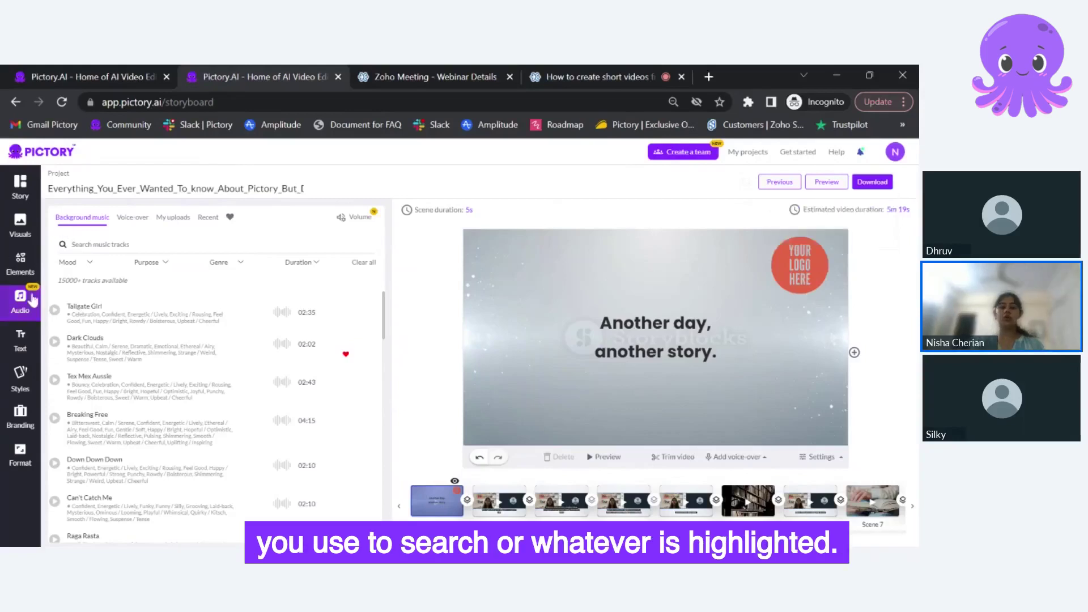
Step: Return to the visuals library and clear the "books" search
left_click(18, 230)
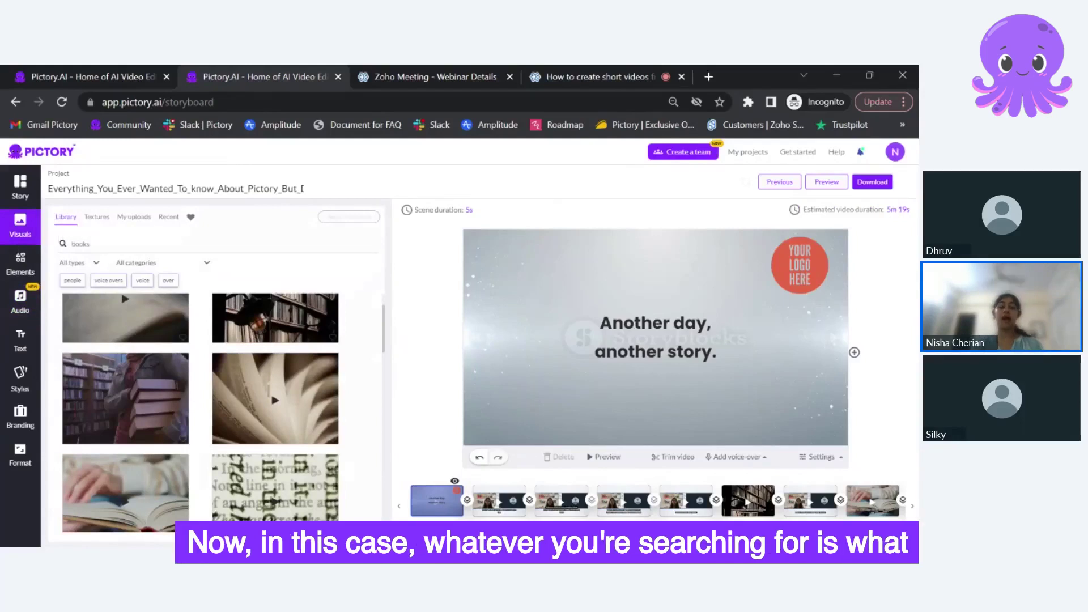
left_click(68, 243)
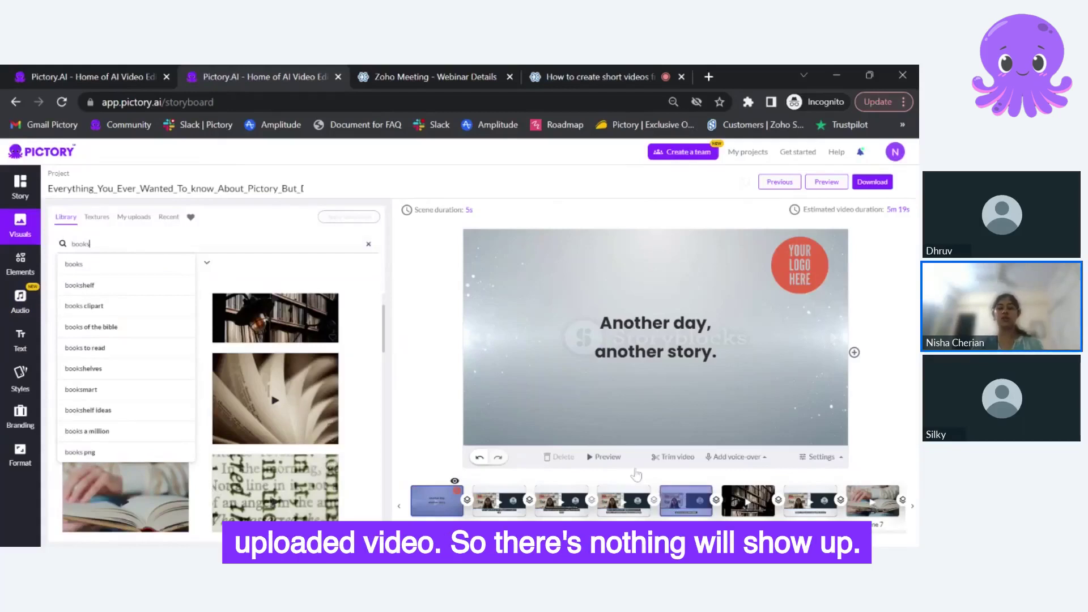
left_click_drag(90, 243, 49, 255)
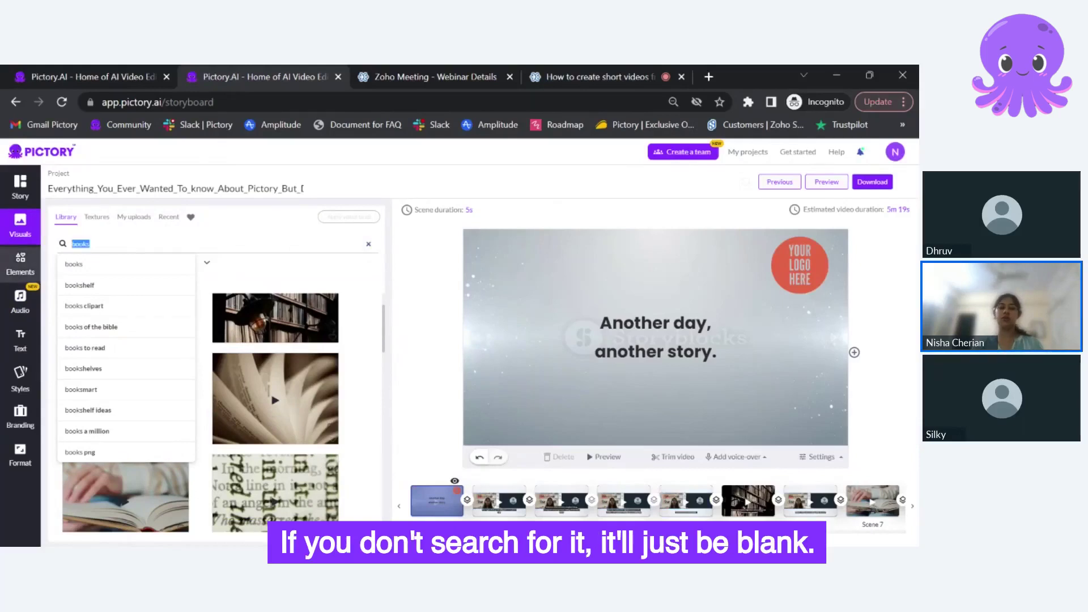
key("BackSpace")
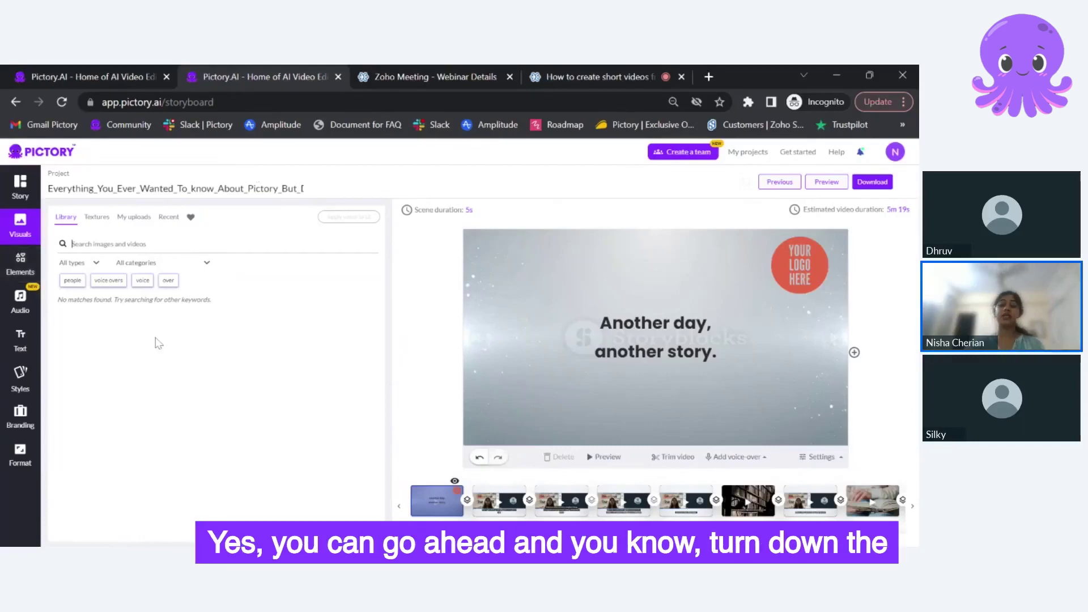
Step: Set the background music volume to 4%
left_click(6, 305)
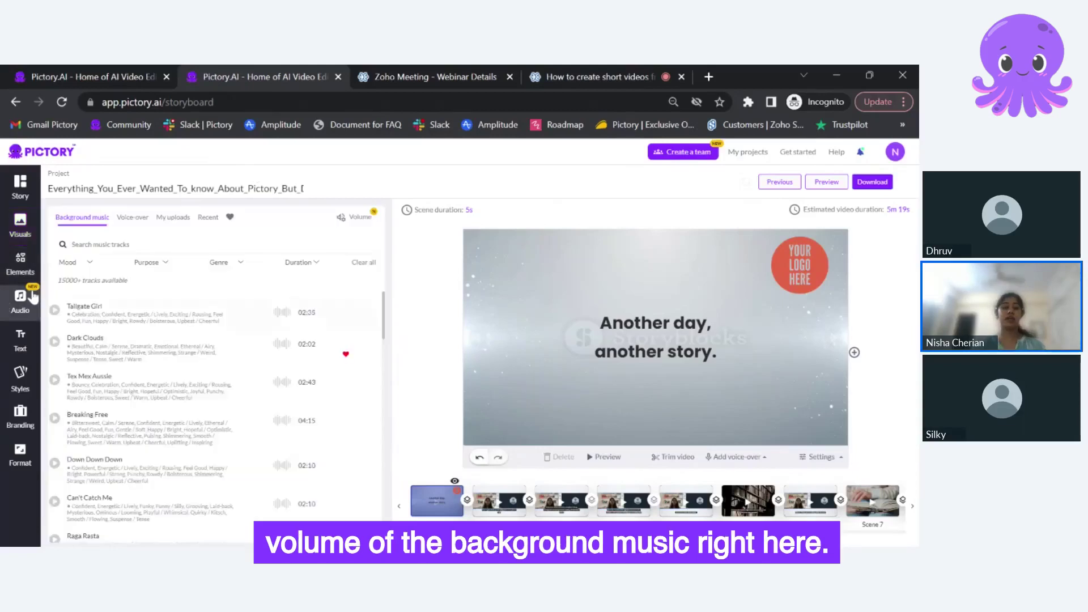
left_click(367, 220)
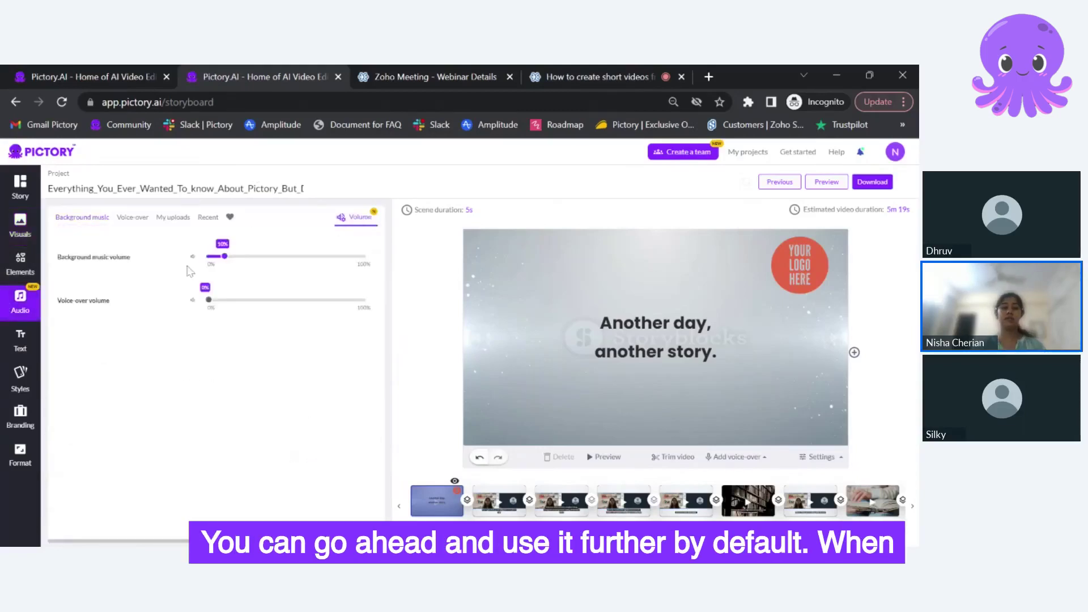
left_click(213, 261)
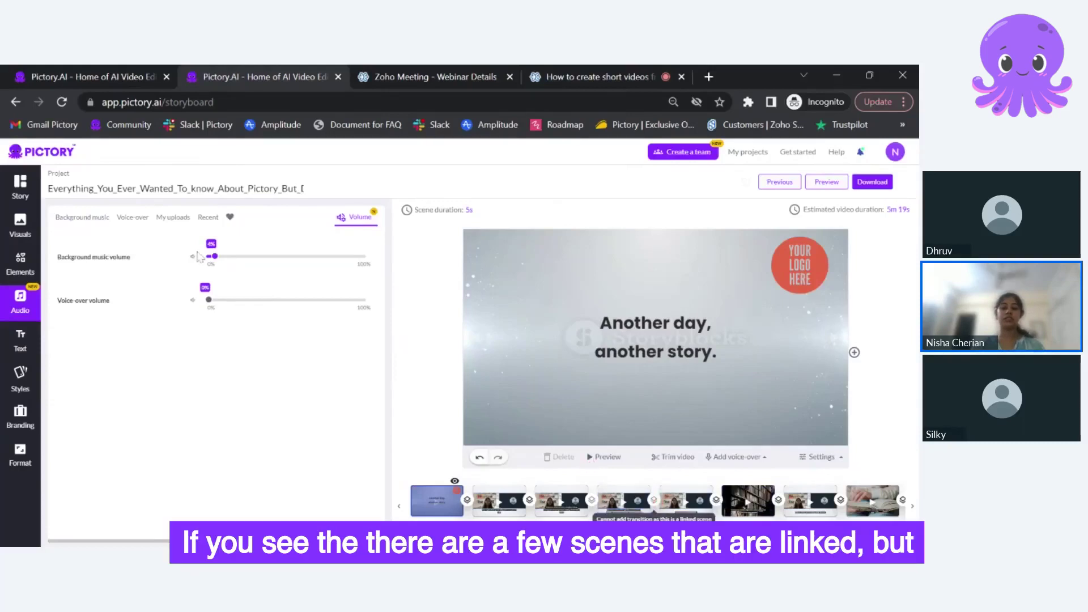
Step: Return to the story text and add a Wipe Left transition between scenes 4 and 5
left_click(19, 187)
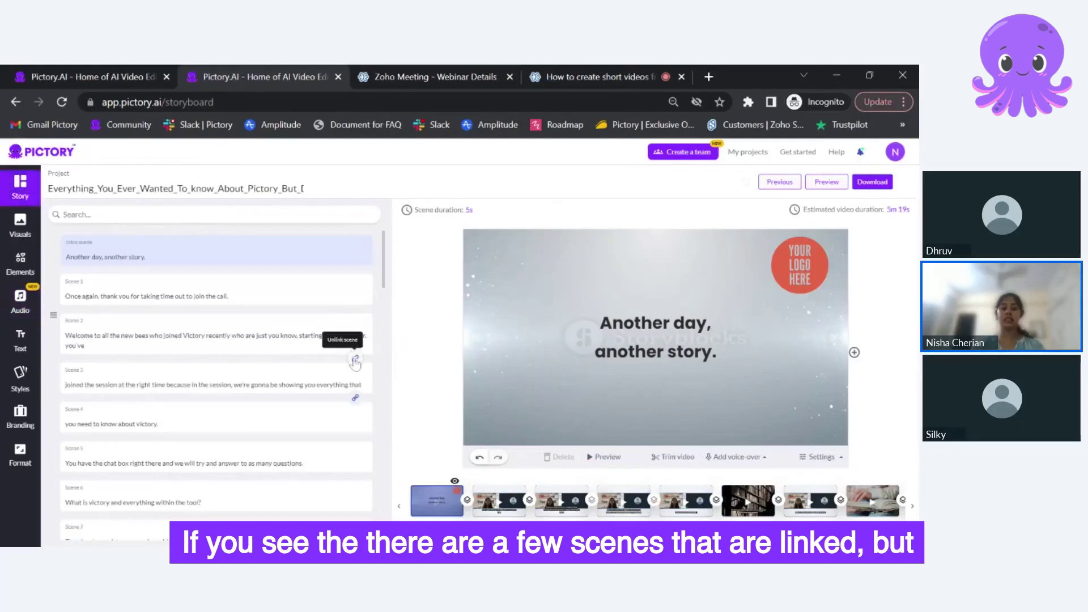
left_click(716, 501)
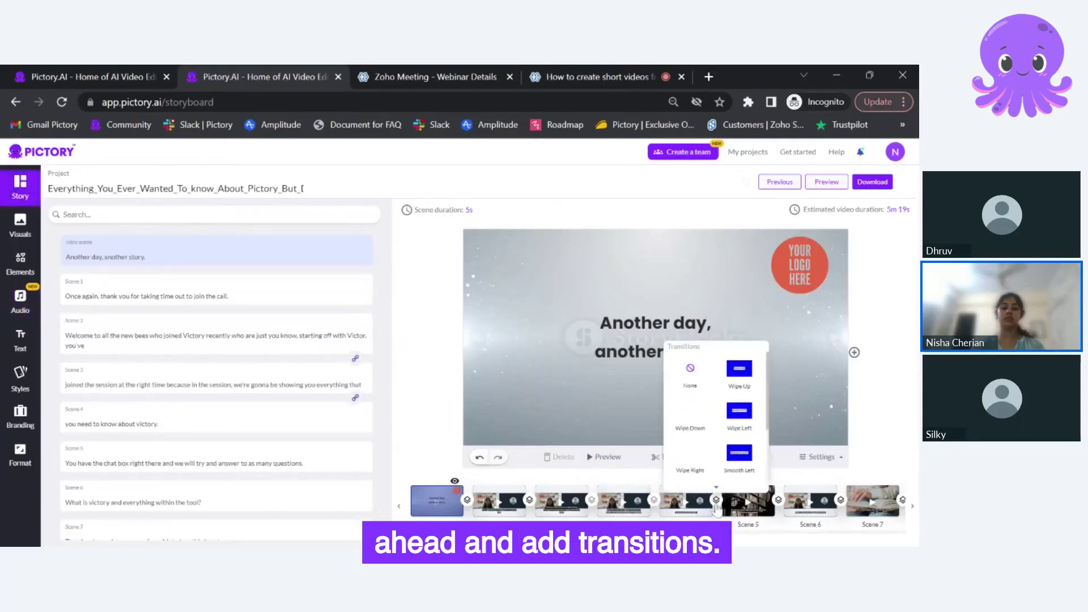
left_click(735, 418)
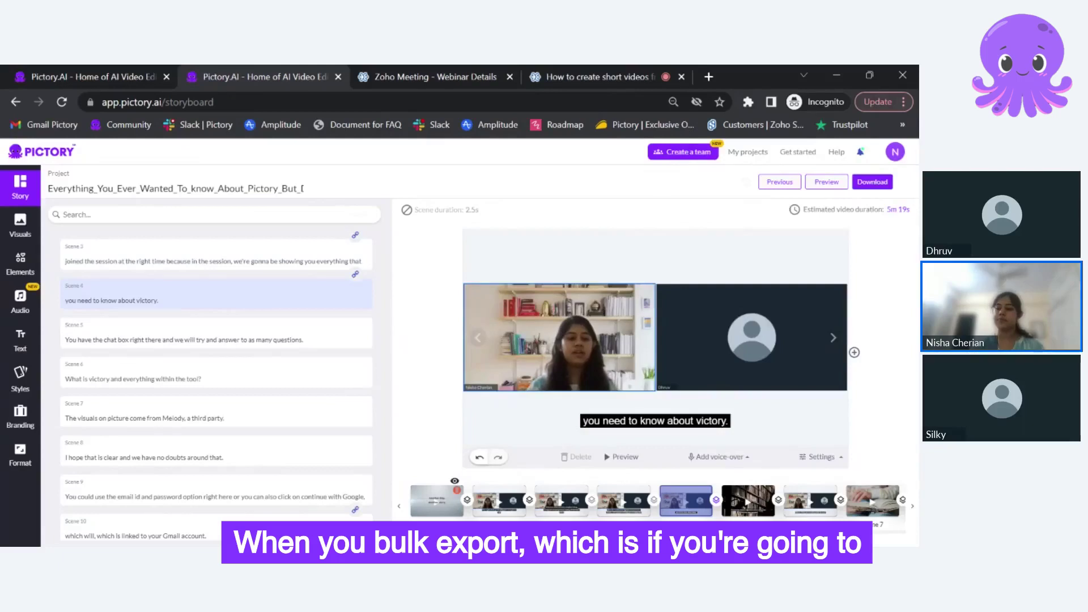
Step: Review the download options, the intro branding settings and the transition options between scenes 4 and 5
left_click(867, 184)
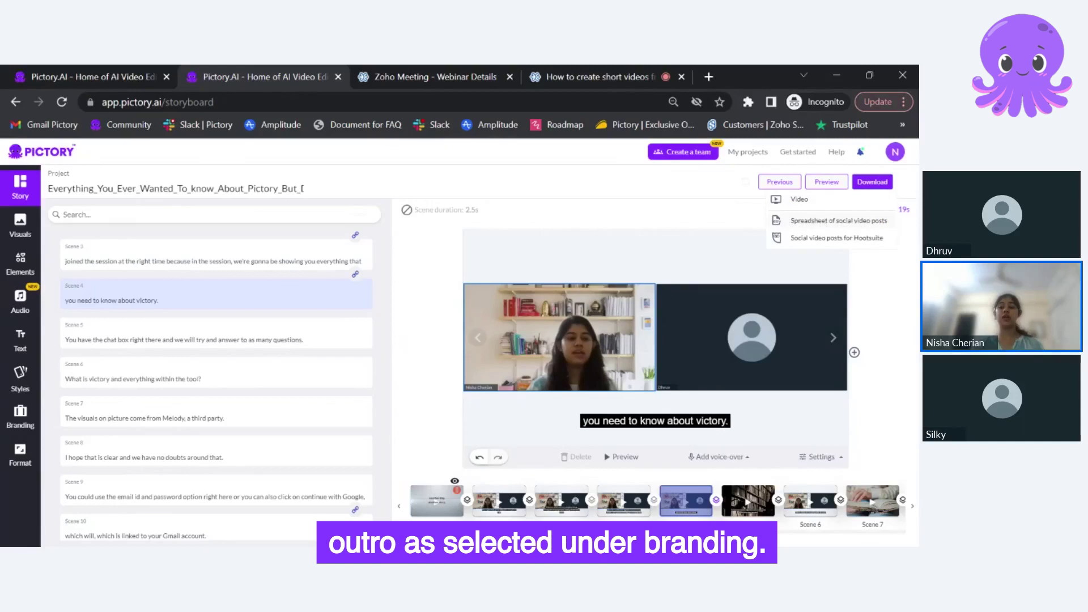
left_click(20, 418)
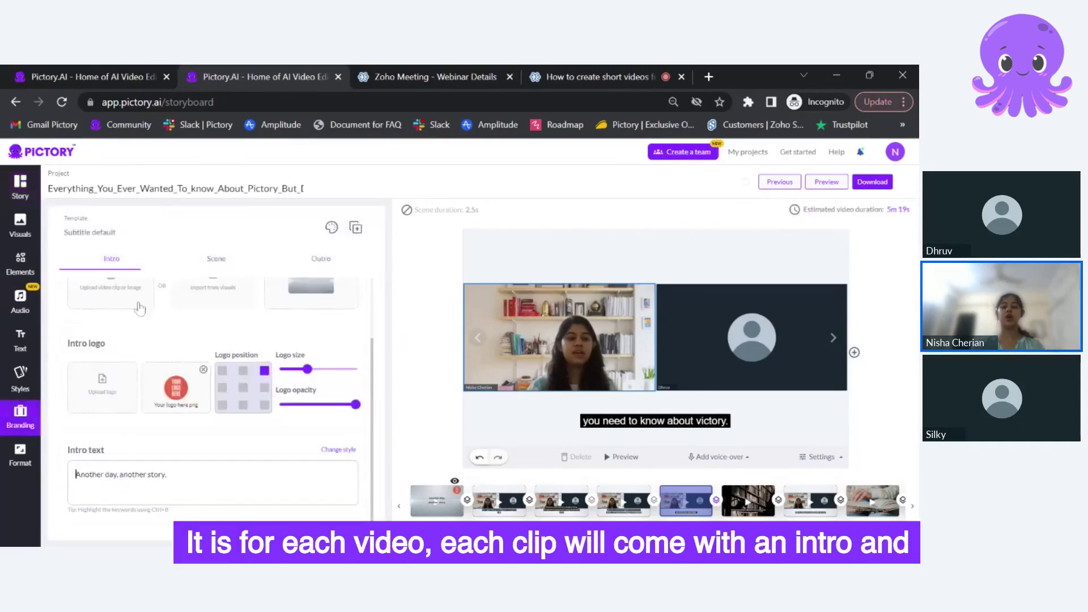
scroll(188, 374, "up", 2)
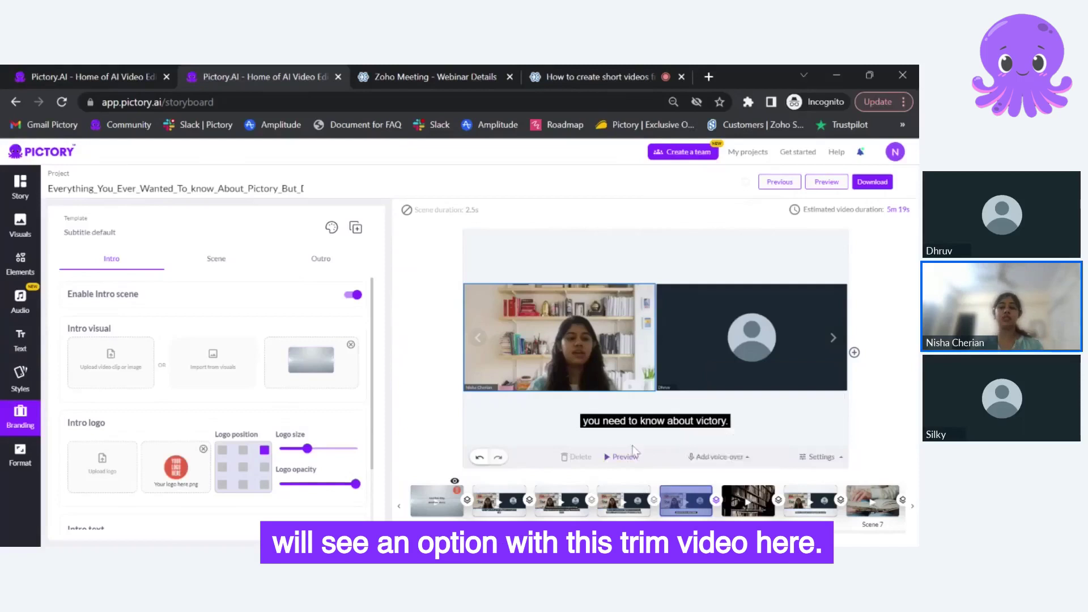
mouse_move(694, 458)
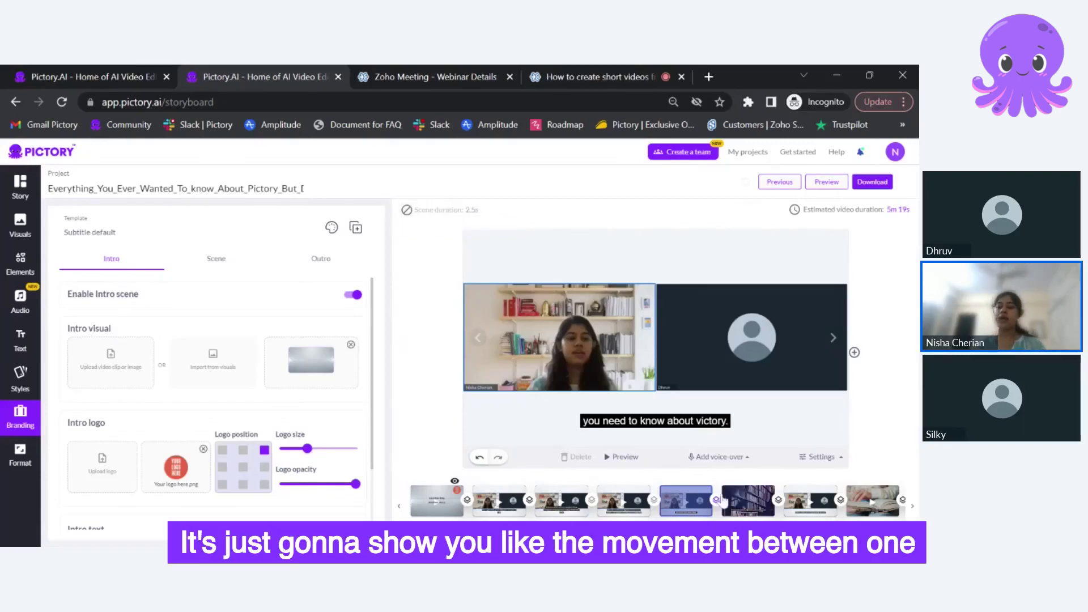
mouse_move(716, 501)
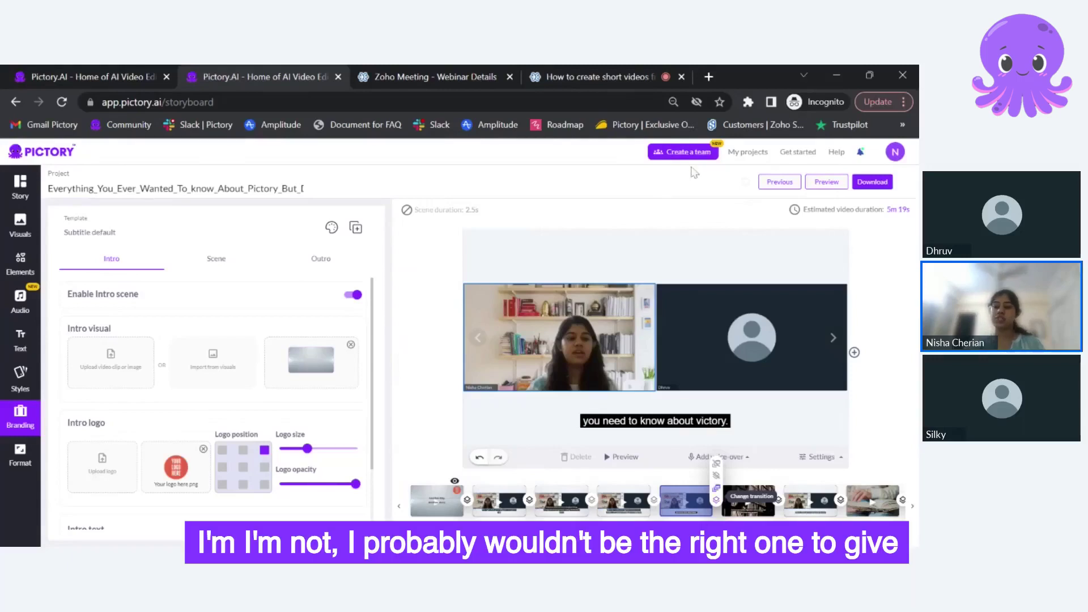
Step: Return from the storyboard to the highlights page, discarding the storyboard changes, and show the available aspect ratios
left_click(19, 460)
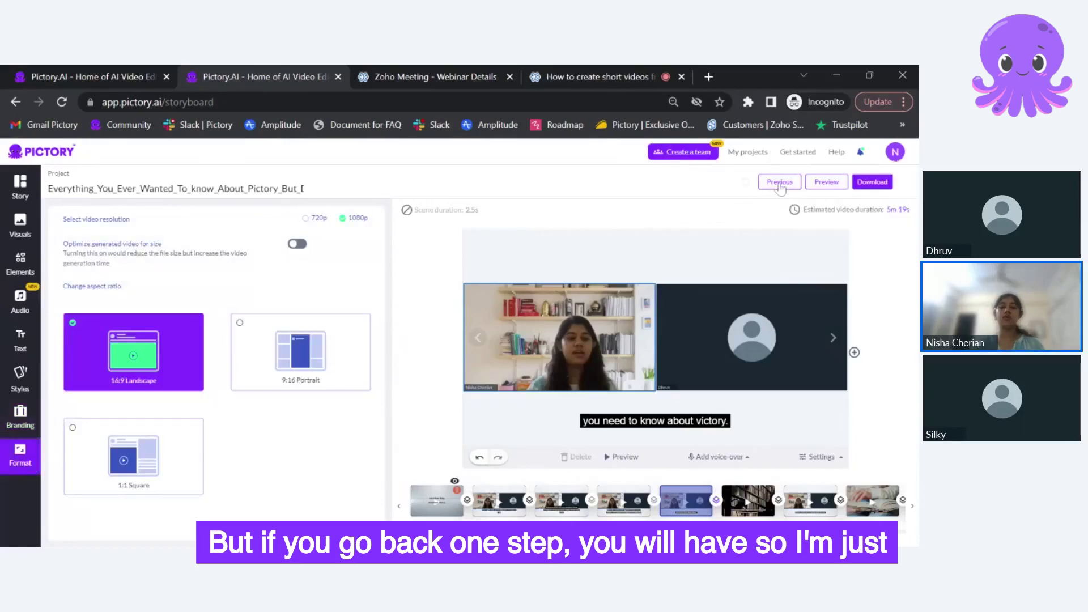
left_click(780, 184)
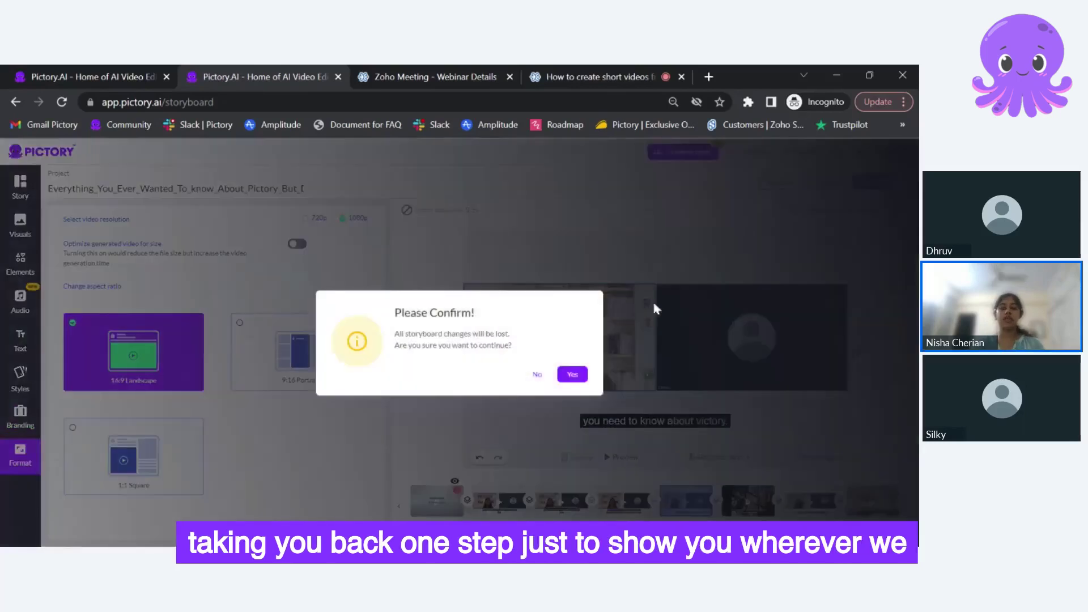
left_click(571, 376)
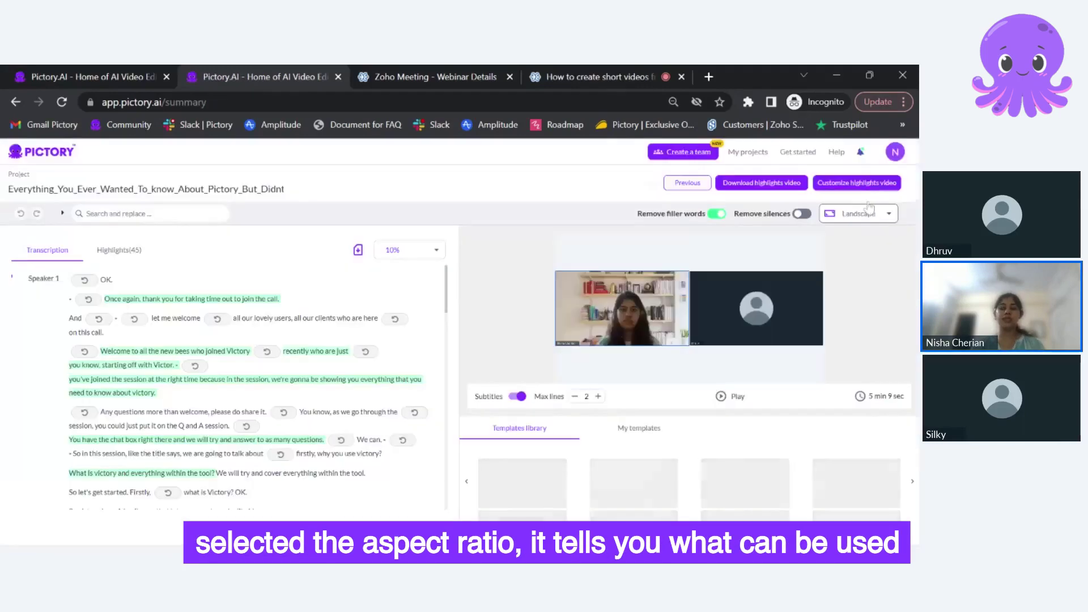
left_click(872, 218)
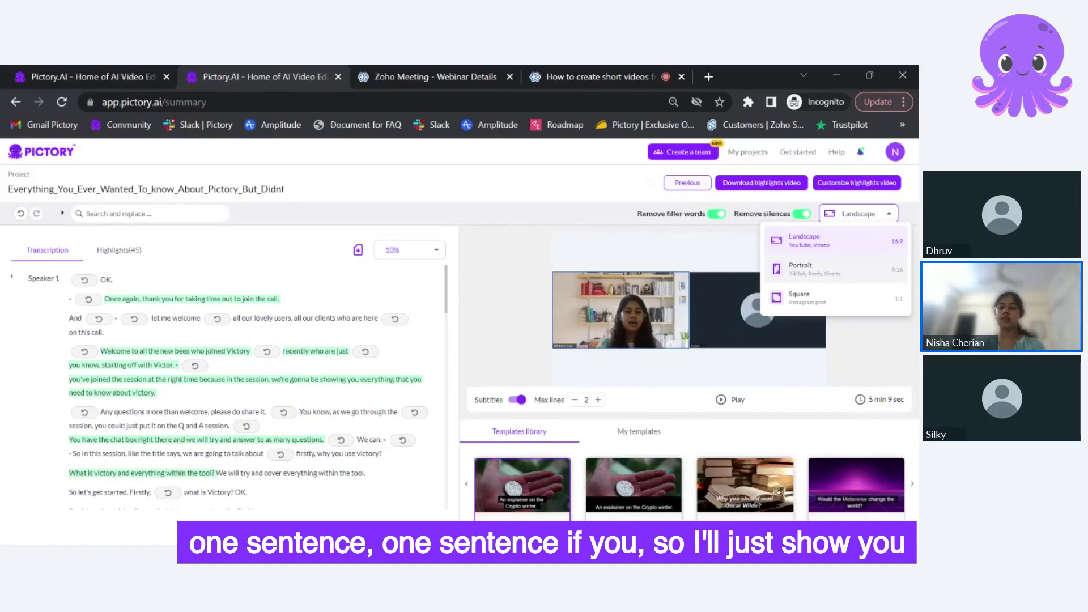
Step: Reopen the highlights video for customization in 9:16 Portrait format and reposition scene 1's visual so the speaker is in frame
left_click(865, 192)
left_click(864, 187)
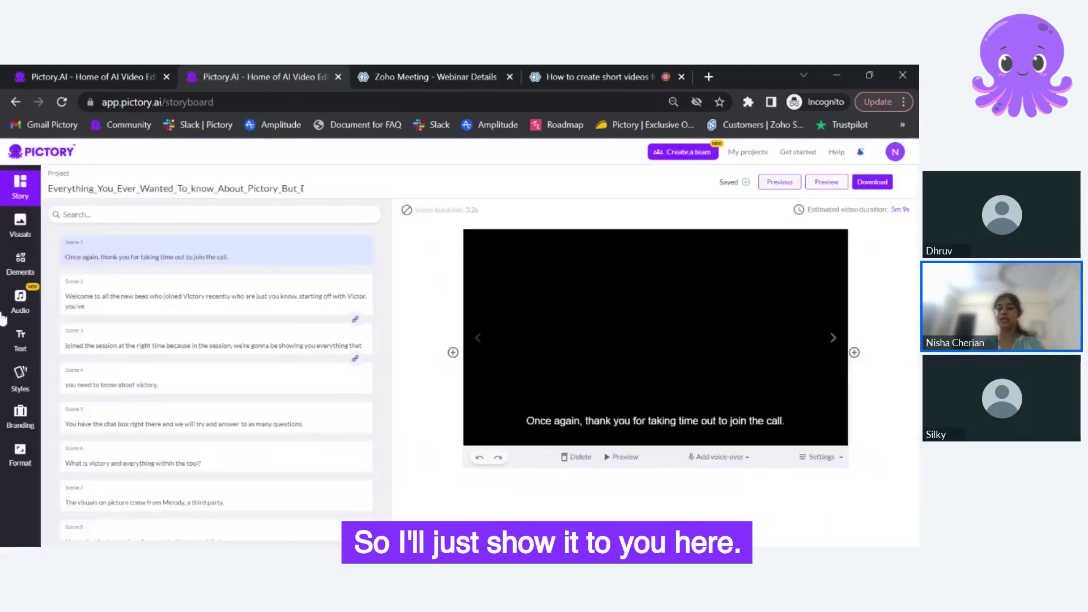
left_click(26, 452)
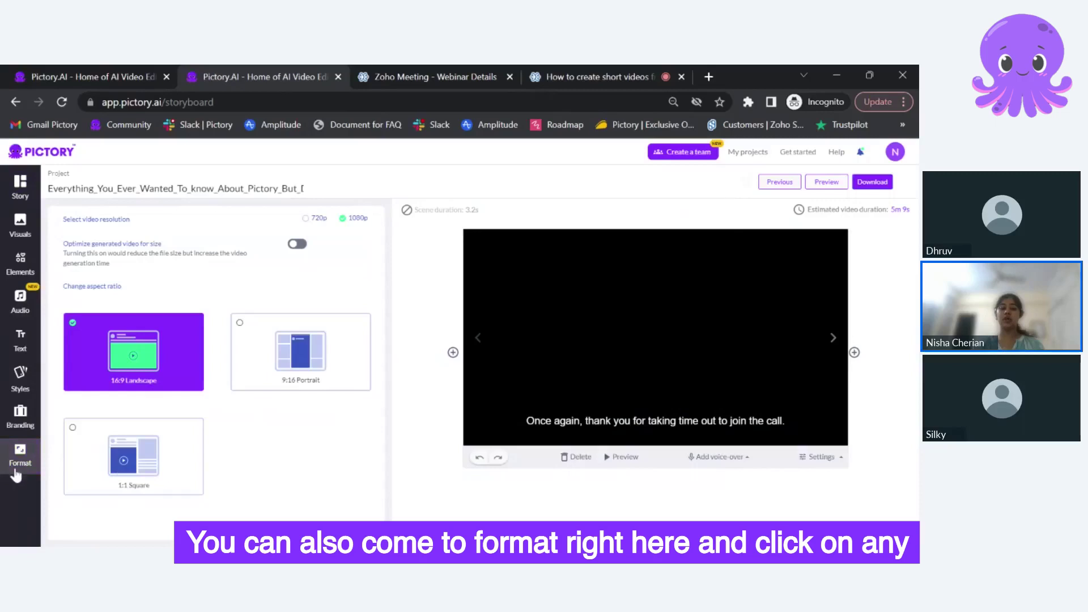
left_click(321, 326)
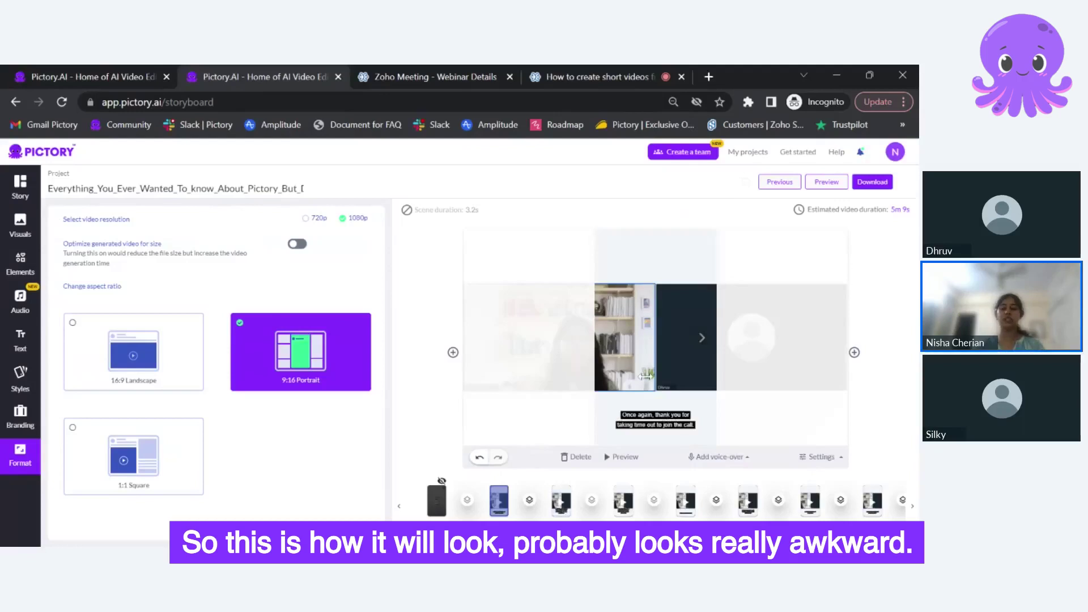
left_click_drag(646, 376, 715, 379)
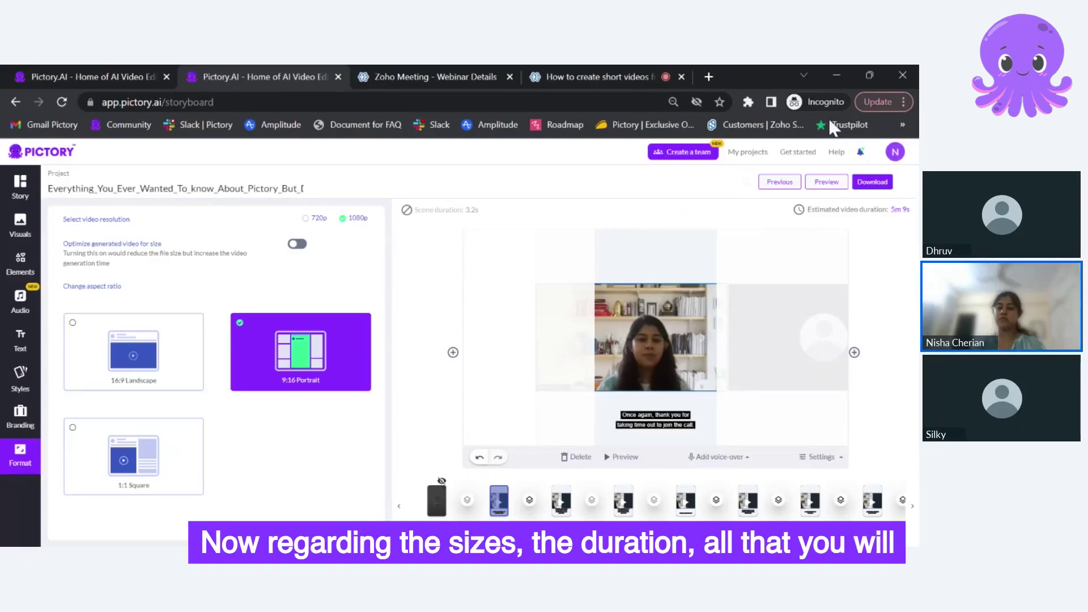
Step: Open the subscription page and examine the plan comparison, including the limits for editing existing videos with voice
left_click(889, 181)
left_click(895, 151)
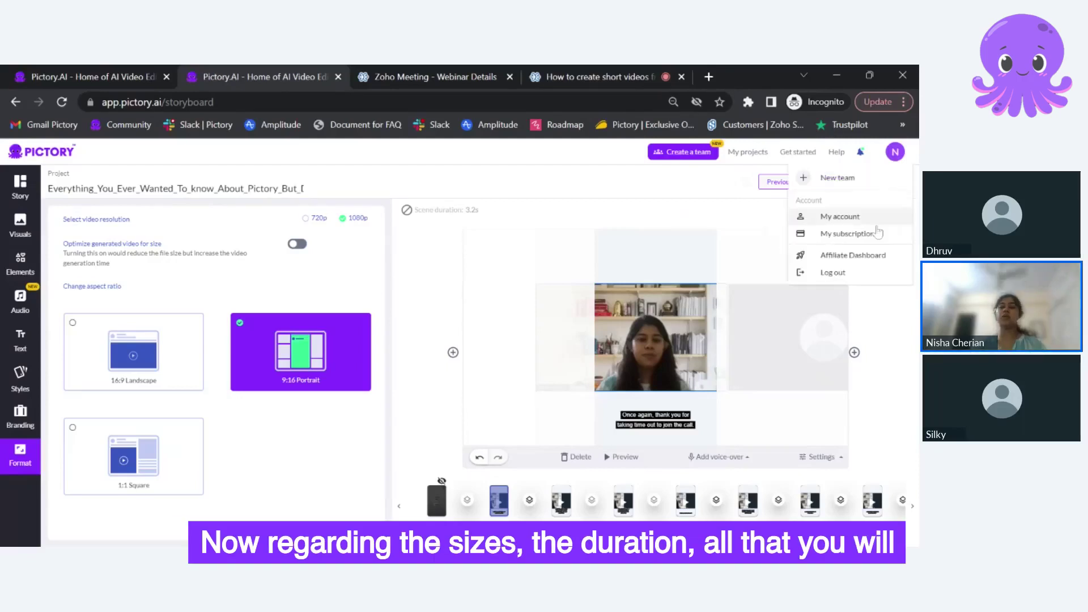
left_click(871, 233)
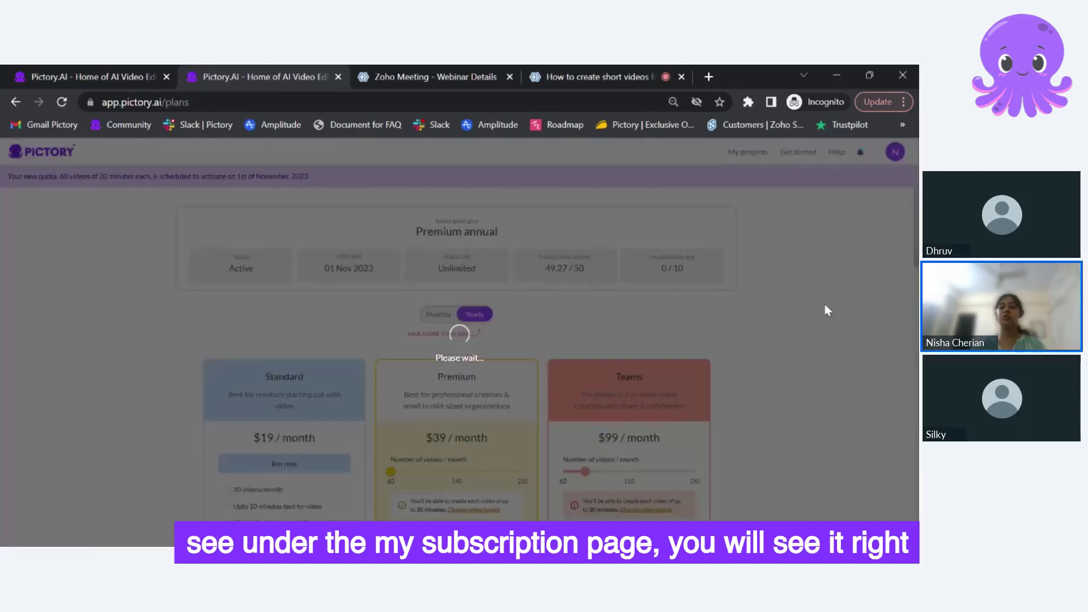
scroll(603, 328, "down", 3)
scroll(606, 332, "down", 10)
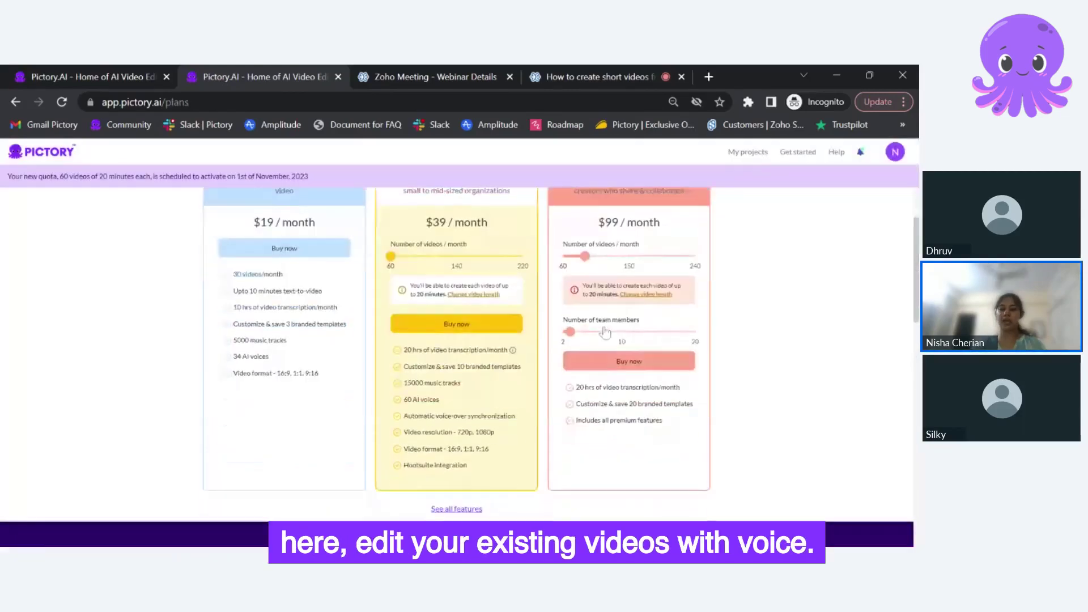
scroll(607, 331, "down", 2)
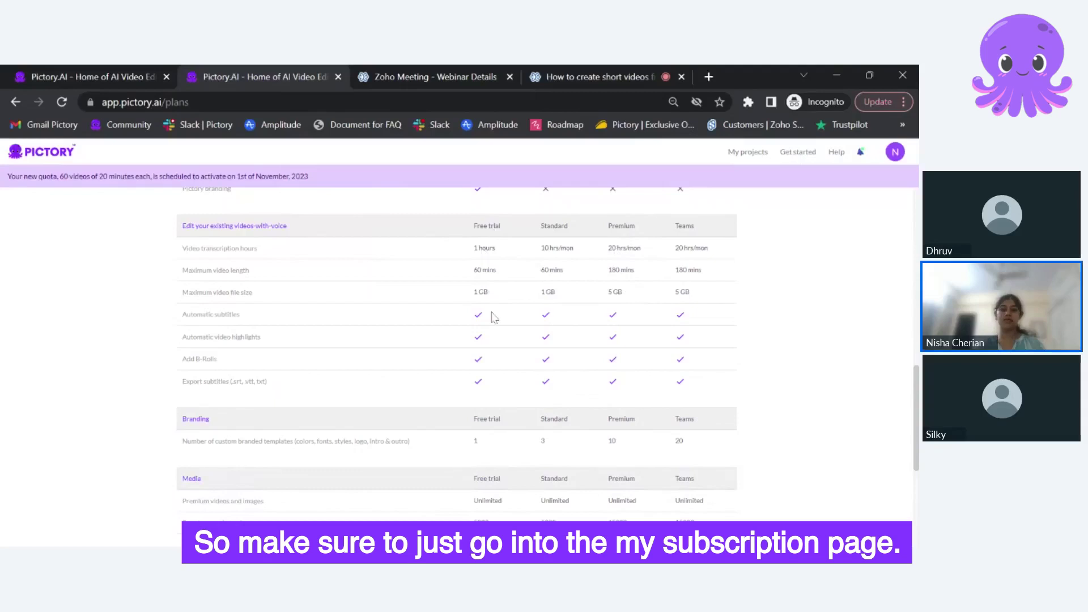
left_click(895, 151)
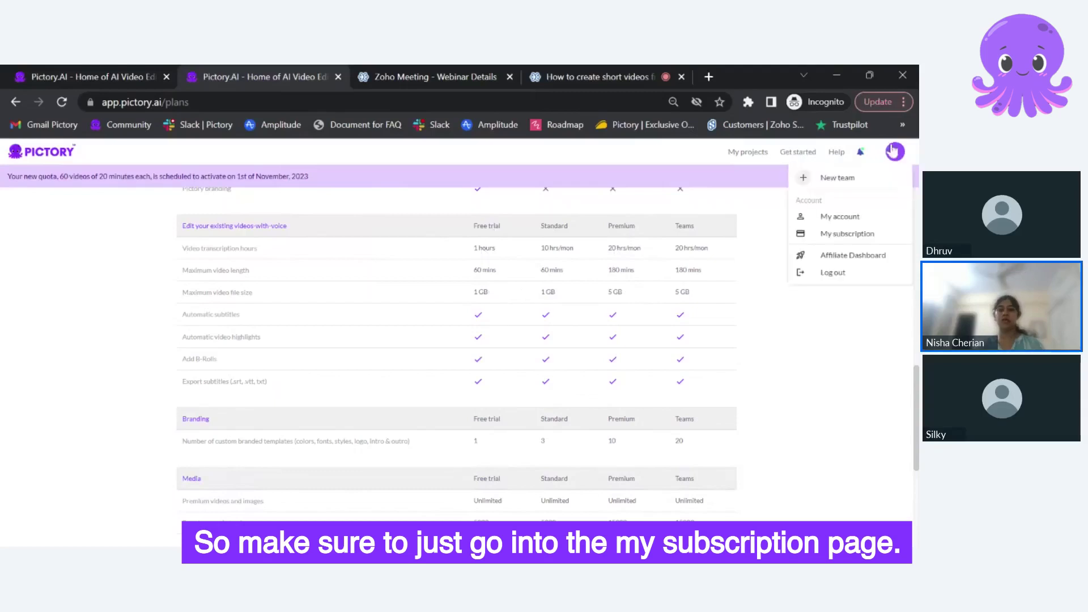